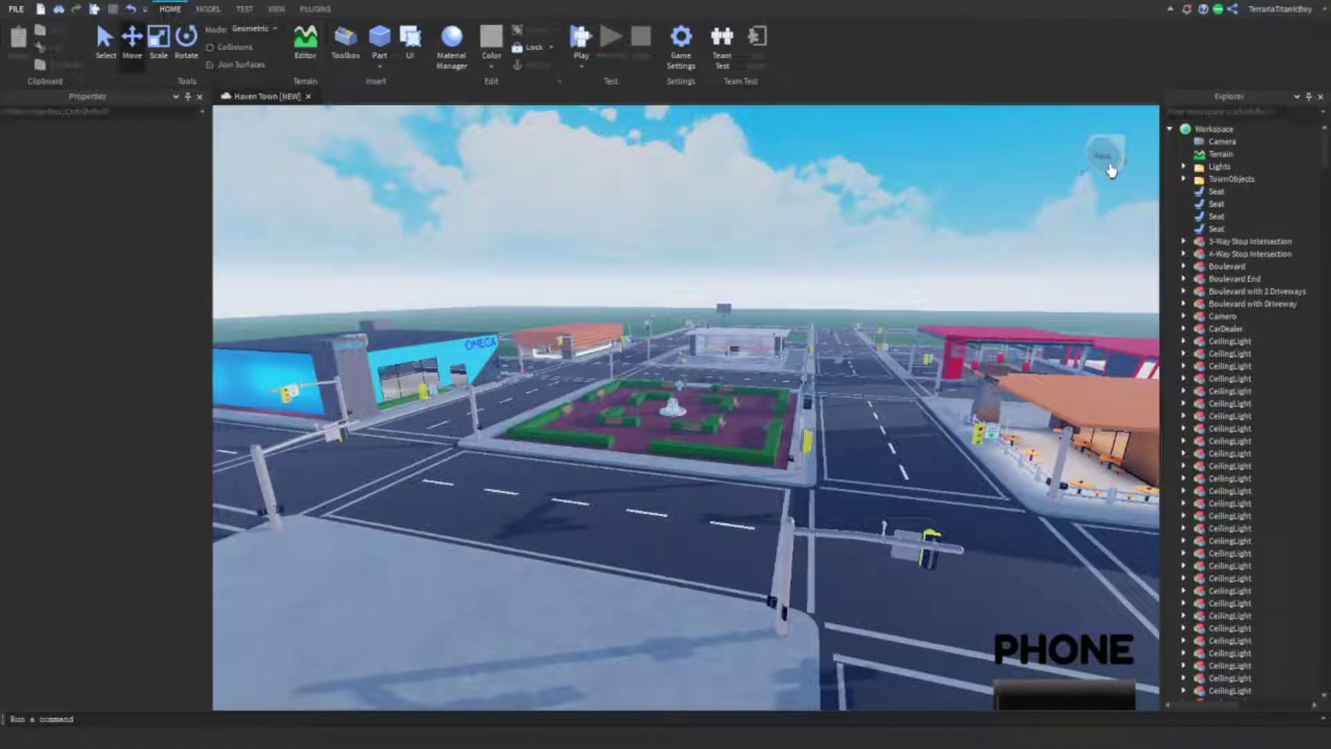
- Look through the Workspace contents and add a new folder directly under Workspace
{"action": "scroll", "coordinate": [1220, 190], "scroll_direction": "down", "scroll_amount": 4}
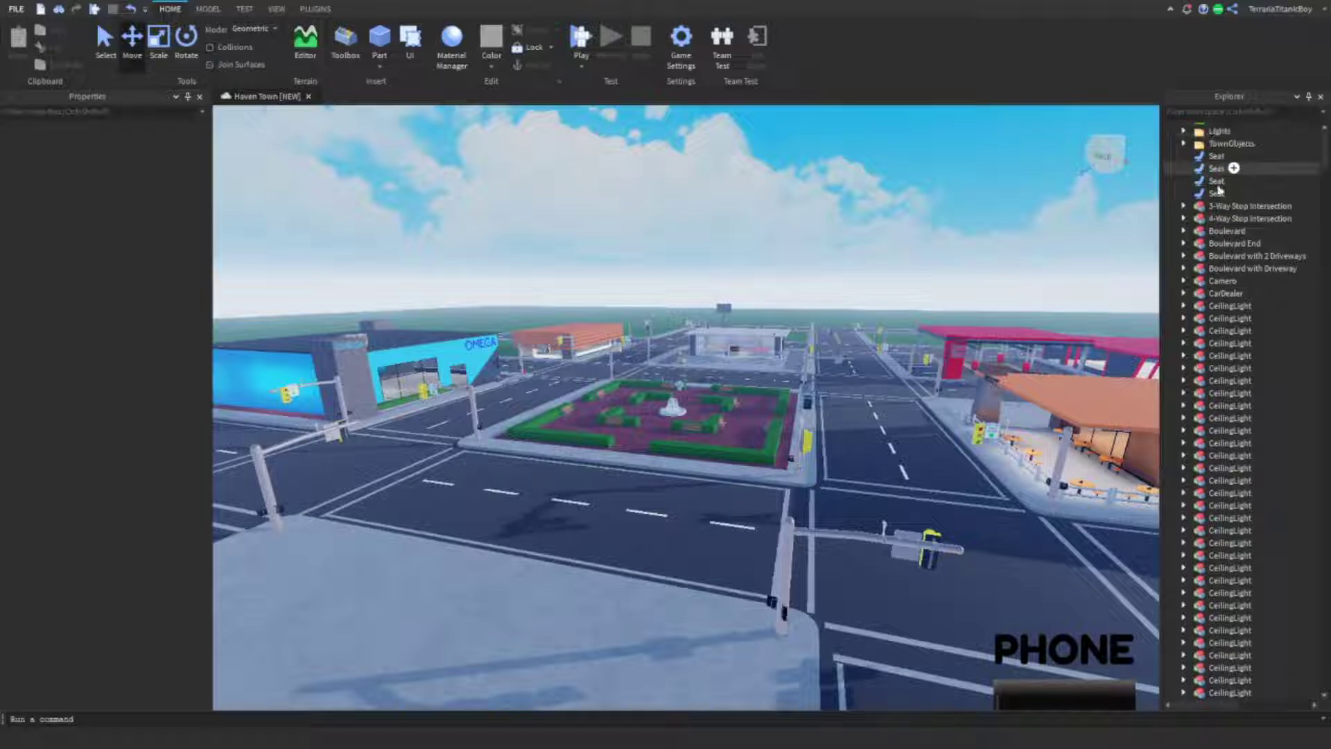
{"action": "scroll", "coordinate": [1219, 190], "scroll_direction": "down", "scroll_amount": 10}
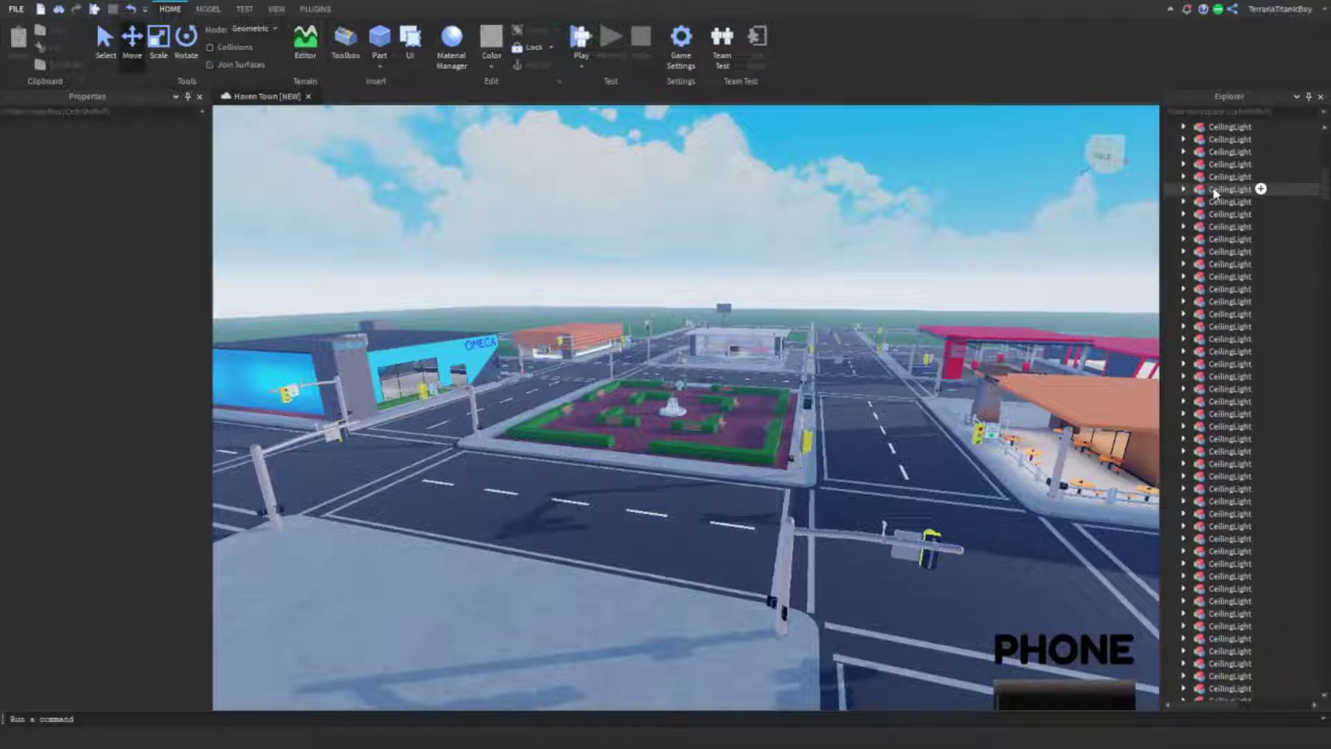
{"action": "scroll", "coordinate": [1210, 197], "scroll_direction": "down", "scroll_amount": 8}
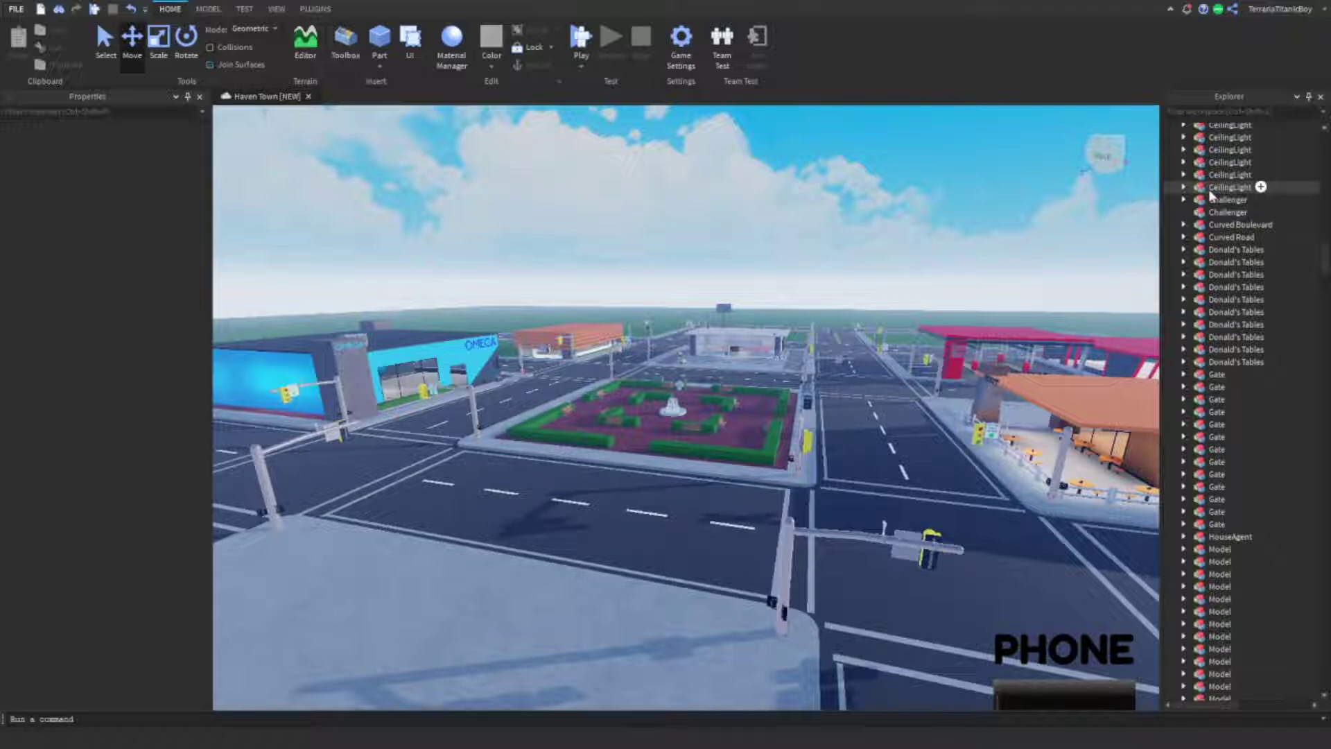
{"action": "left_click_drag", "start_coordinate": [1325, 258], "coordinate": [1327, 131]}
{"action": "left_click", "coordinate": [1223, 130]}
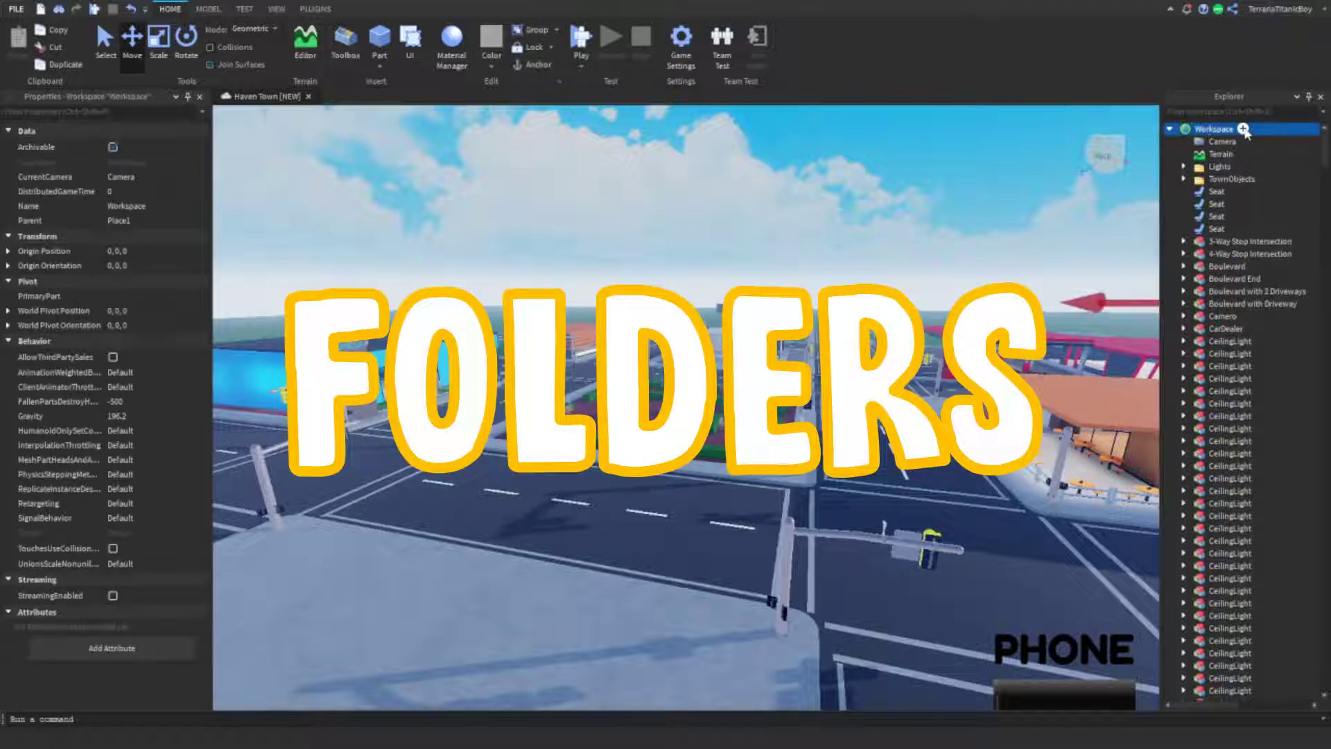
{"action": "left_click", "coordinate": [1243, 129]}
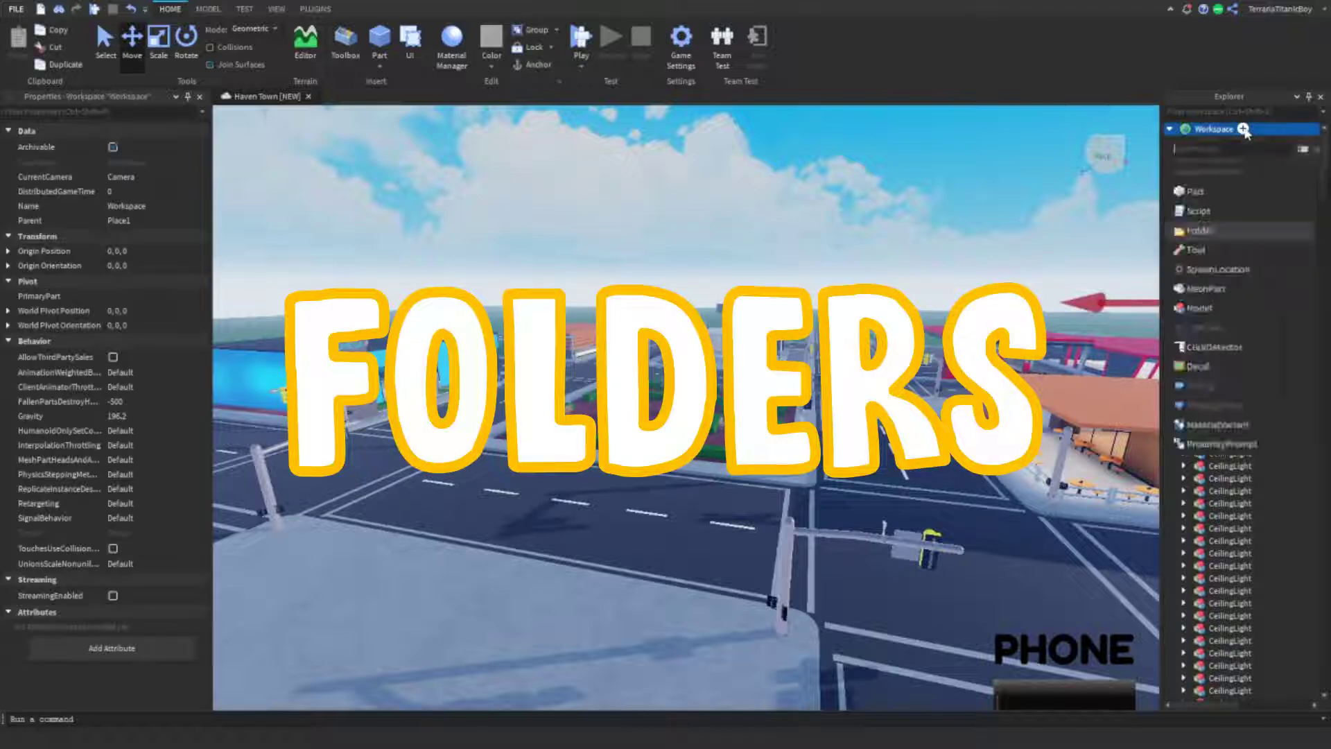
{"action": "left_click", "coordinate": [1222, 239]}
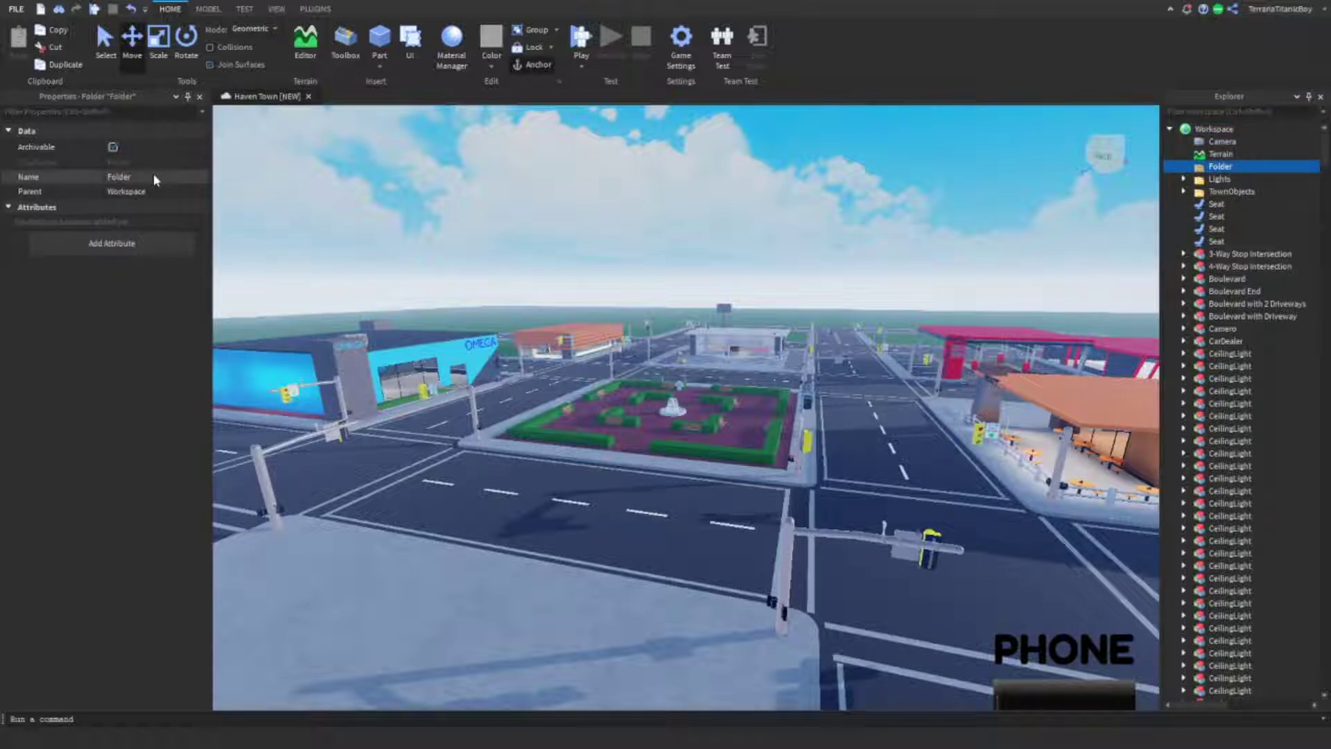
- Focus the view on the first CeilingLight model and inspect it and its surroundings in the town
{"action": "left_click", "coordinate": [1220, 354]}
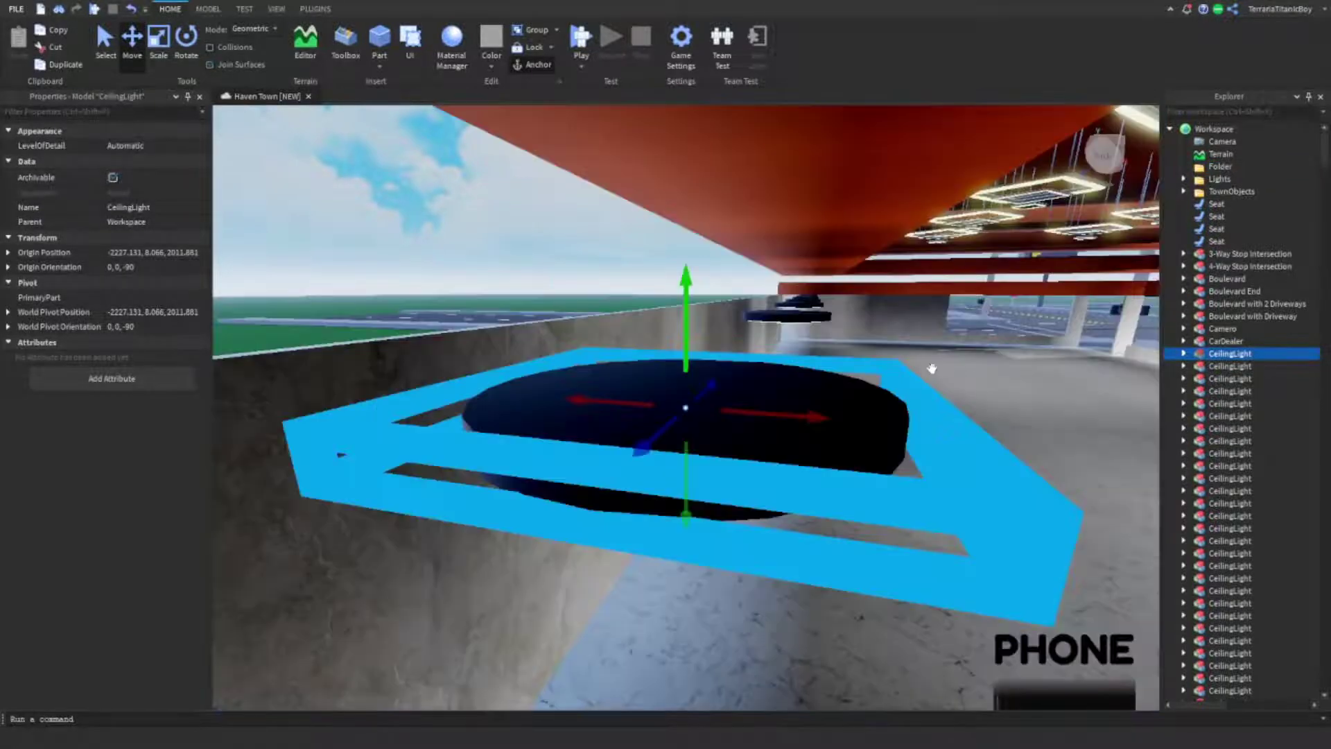
{"action": "key", "text": "f"}
{"action": "scroll", "coordinate": [935, 359], "scroll_direction": "down", "scroll_amount": 5}
{"action": "right_click_drag", "start_coordinate": [936, 359], "coordinate": [935, 359]}
{"action": "scroll", "coordinate": [980, 389], "scroll_direction": "up", "scroll_amount": 3}
{"action": "right_click_drag", "start_coordinate": [972, 412], "coordinate": [972, 411]}
{"action": "key", "text": "s"}
{"action": "left_click", "coordinate": [886, 247]}
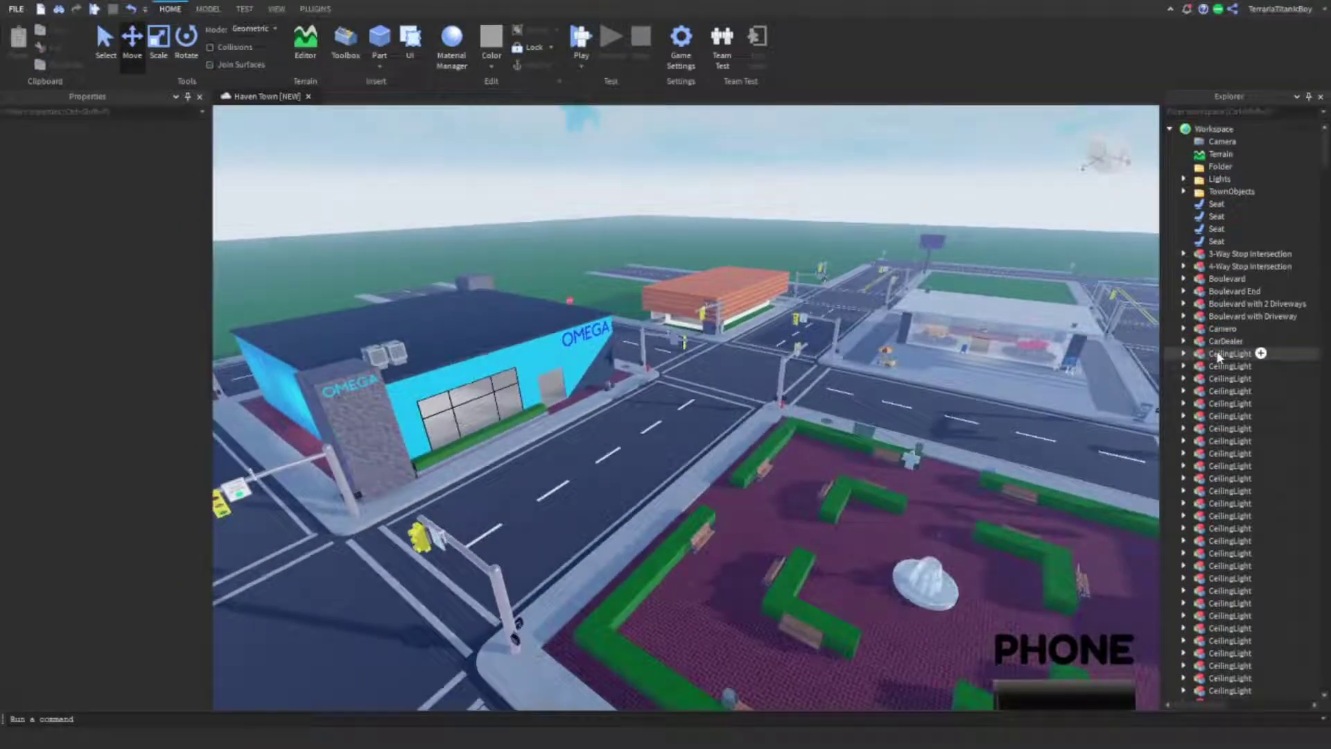
- Select all the CeilingLight models in the Workspace and move them into the new folder
{"action": "left_click", "coordinate": [1219, 355]}
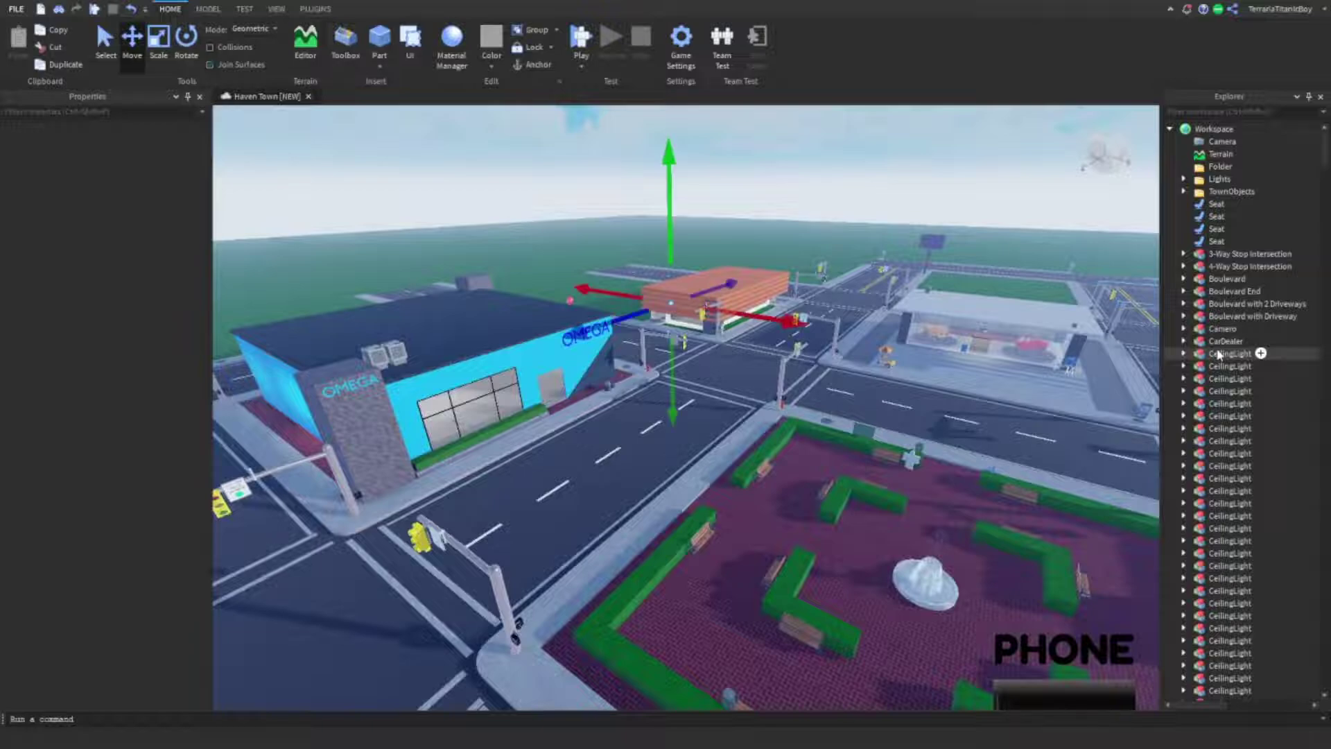
{"action": "key", "text": "period"}
{"action": "scroll", "coordinate": [1251, 346], "scroll_direction": "down", "scroll_amount": 6}
{"action": "scroll", "coordinate": [1252, 340], "scroll_direction": "down", "scroll_amount": 10}
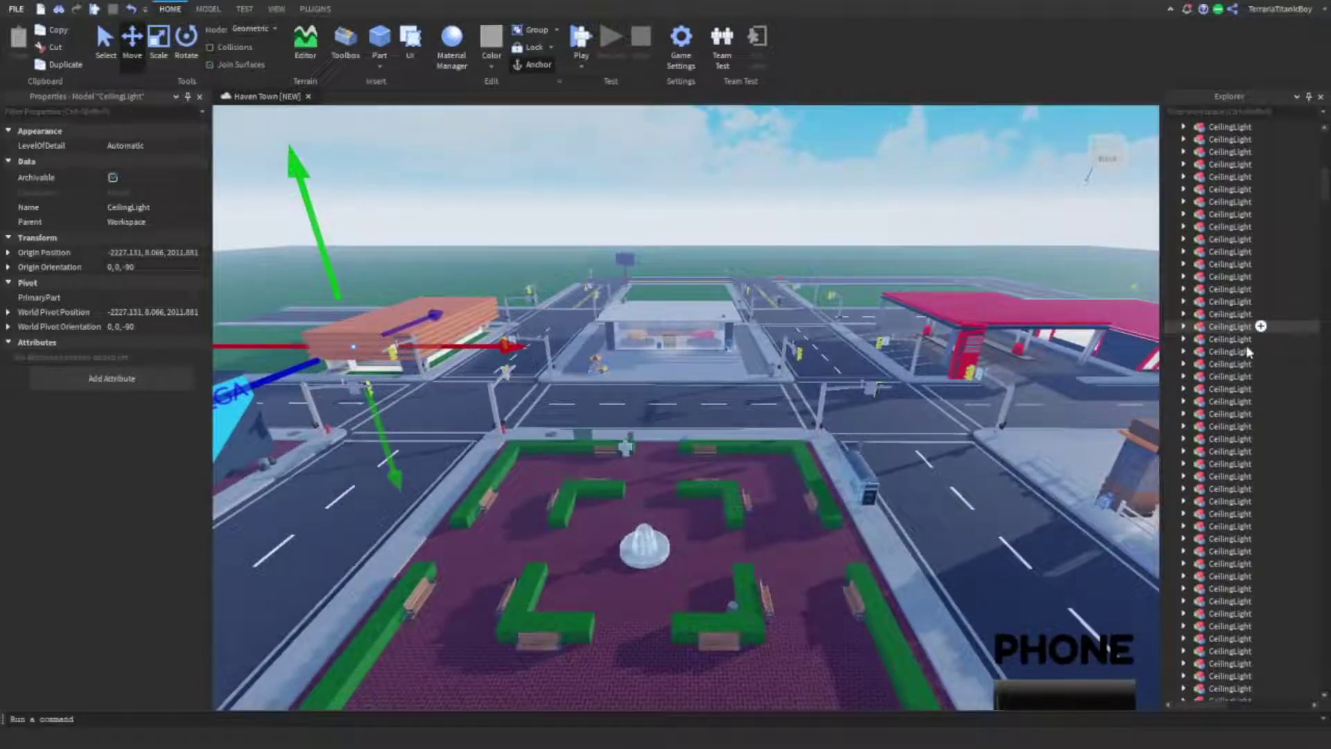
{"action": "scroll", "coordinate": [1248, 352], "scroll_direction": "down", "scroll_amount": 5}
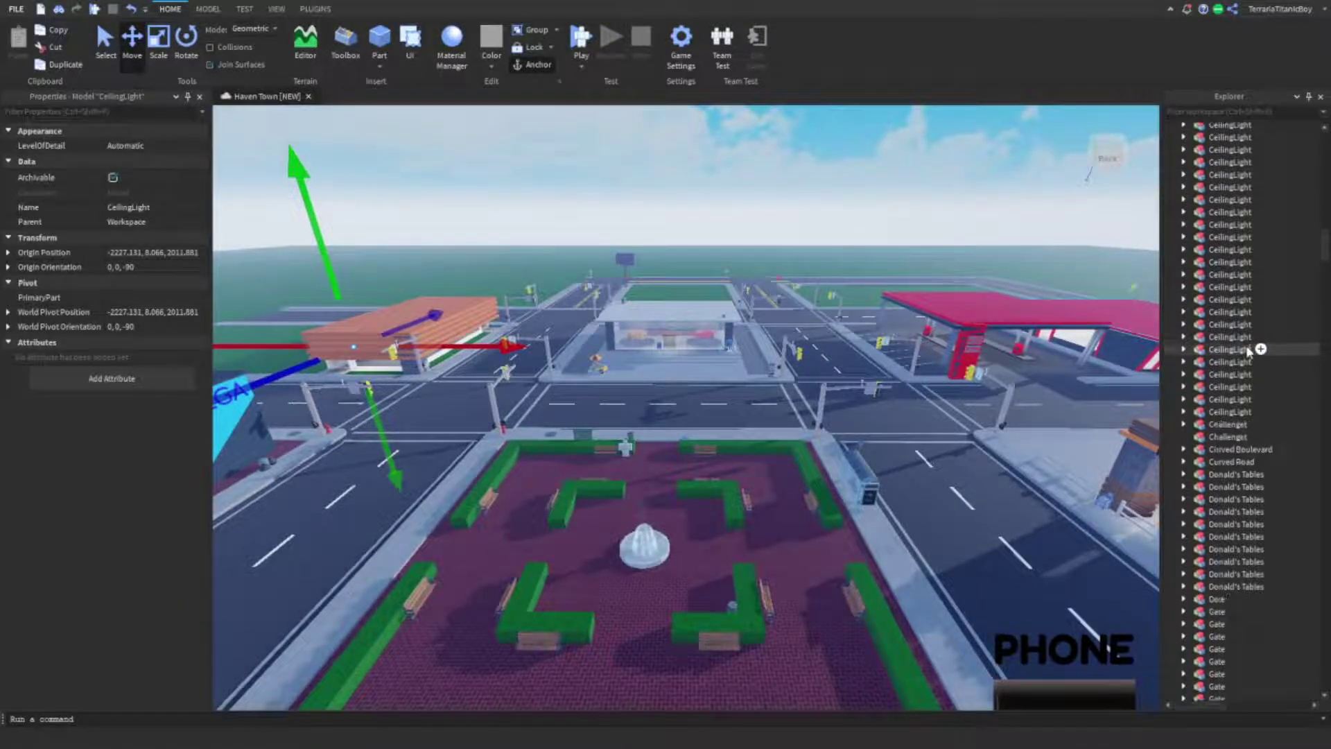
{"action": "left_click", "coordinate": [1227, 415], "text": "shift"}
{"action": "scroll", "coordinate": [1276, 376], "scroll_direction": "up", "scroll_amount": 8}
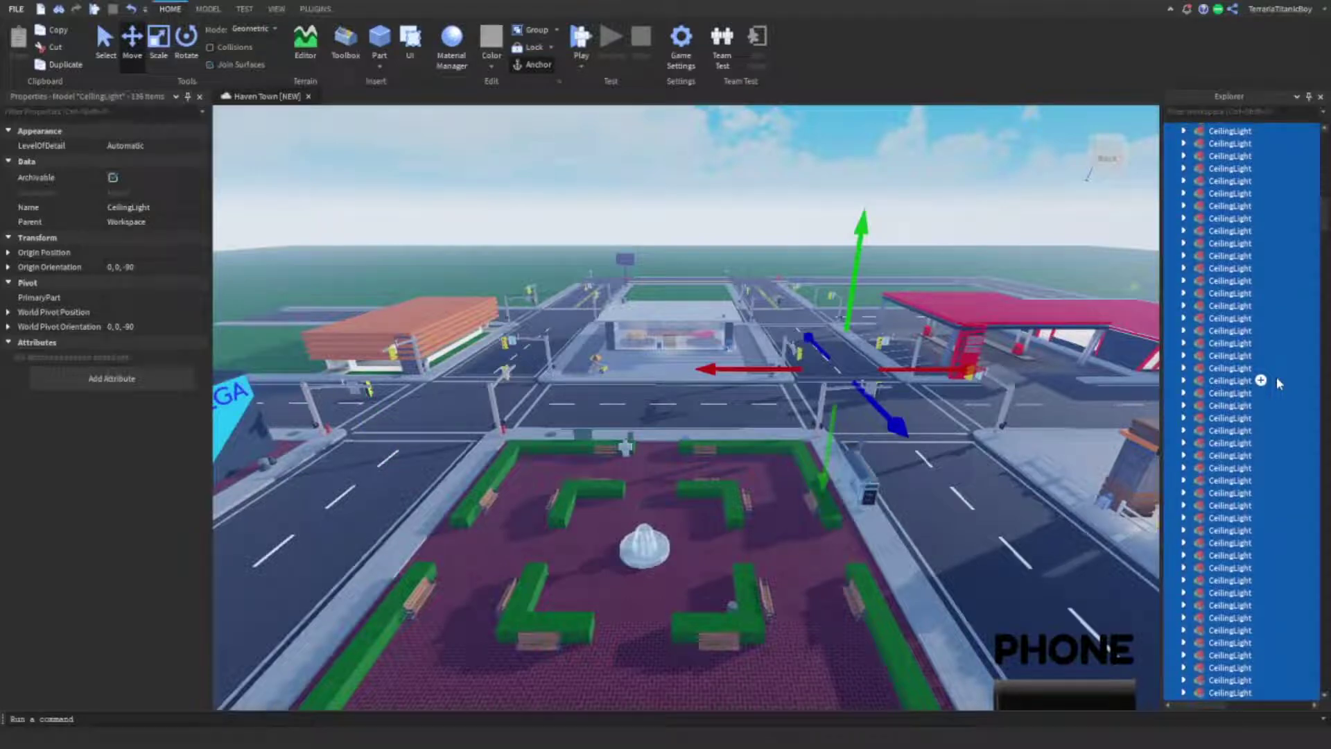
{"action": "scroll", "coordinate": [1275, 376], "scroll_direction": "up", "scroll_amount": 10}
{"action": "left_click_drag", "start_coordinate": [1237, 353], "coordinate": [1239, 166]}
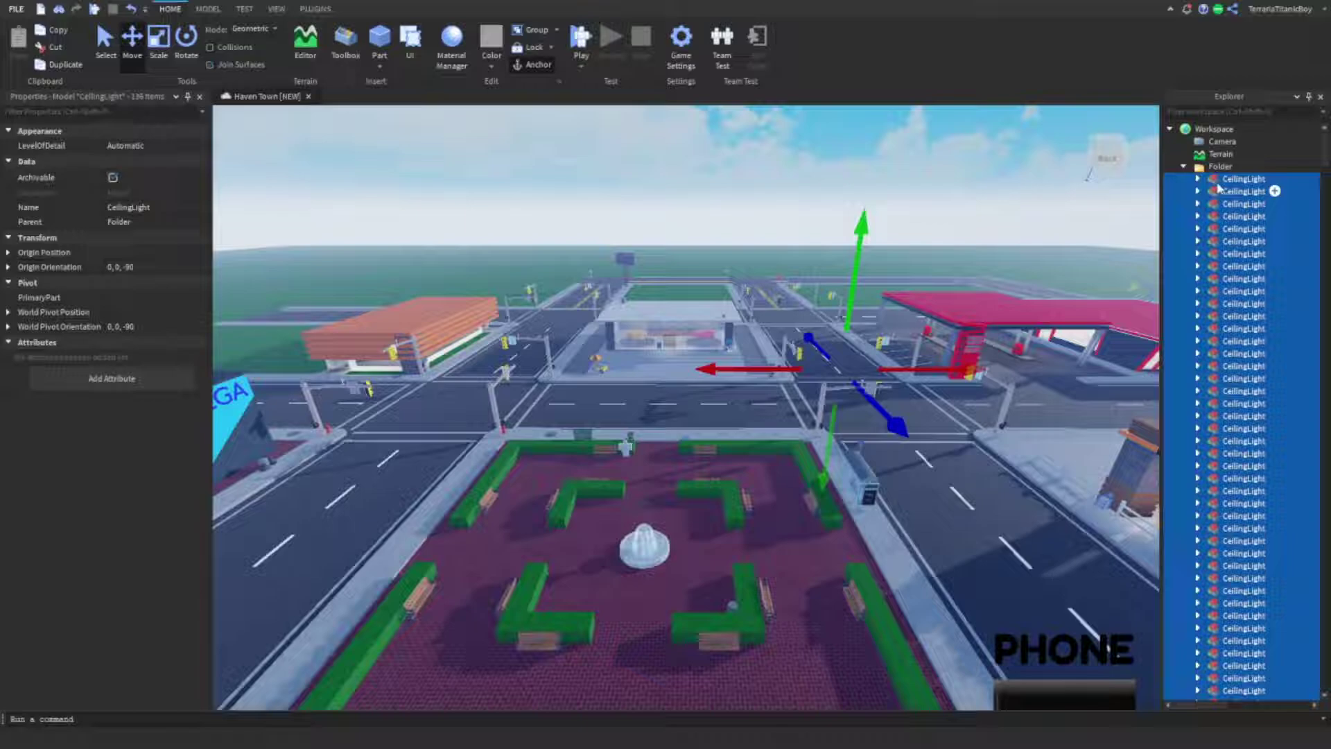
- Collapse the folder holding the ceiling light models and rename it CeilingLights
{"action": "left_click", "coordinate": [1187, 170]}
{"action": "left_click", "coordinate": [1186, 168]}
{"action": "left_click", "coordinate": [119, 177]}
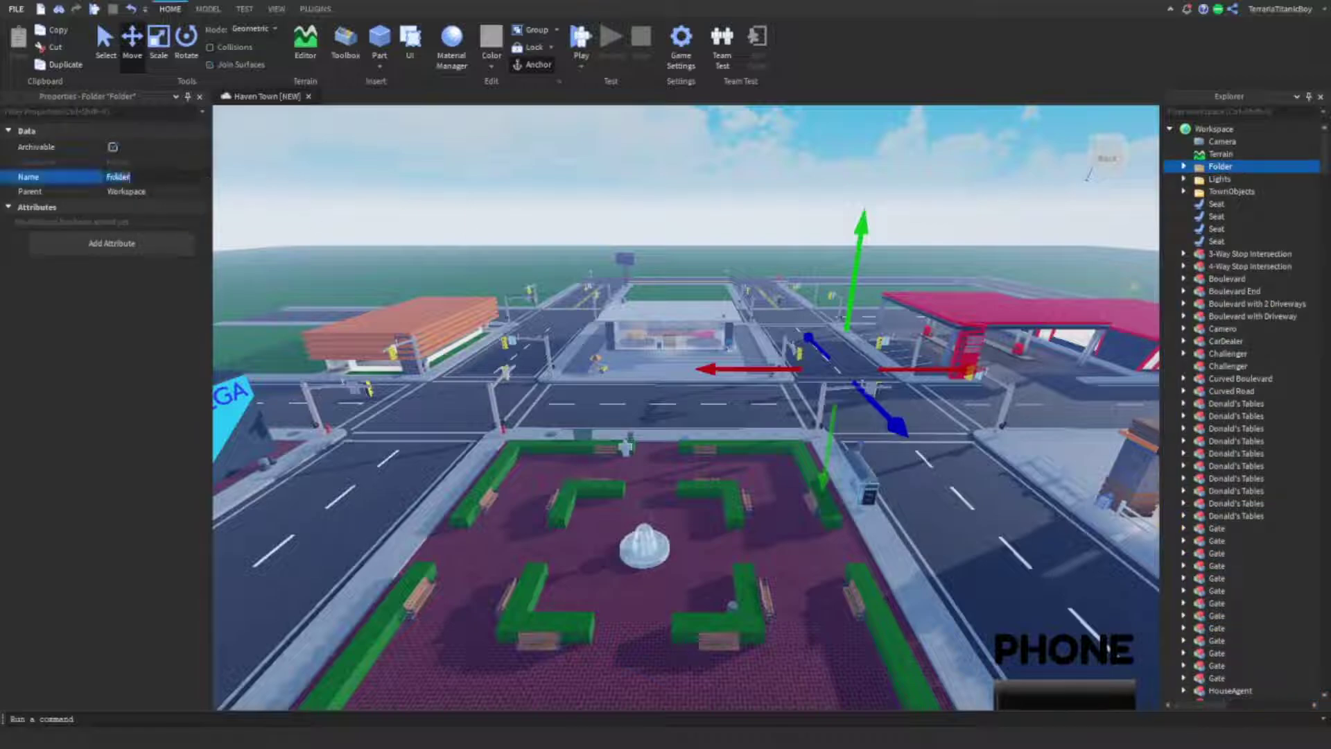
{"action": "type", "text": "CeilingLights"}
{"action": "key", "text": "Return"}
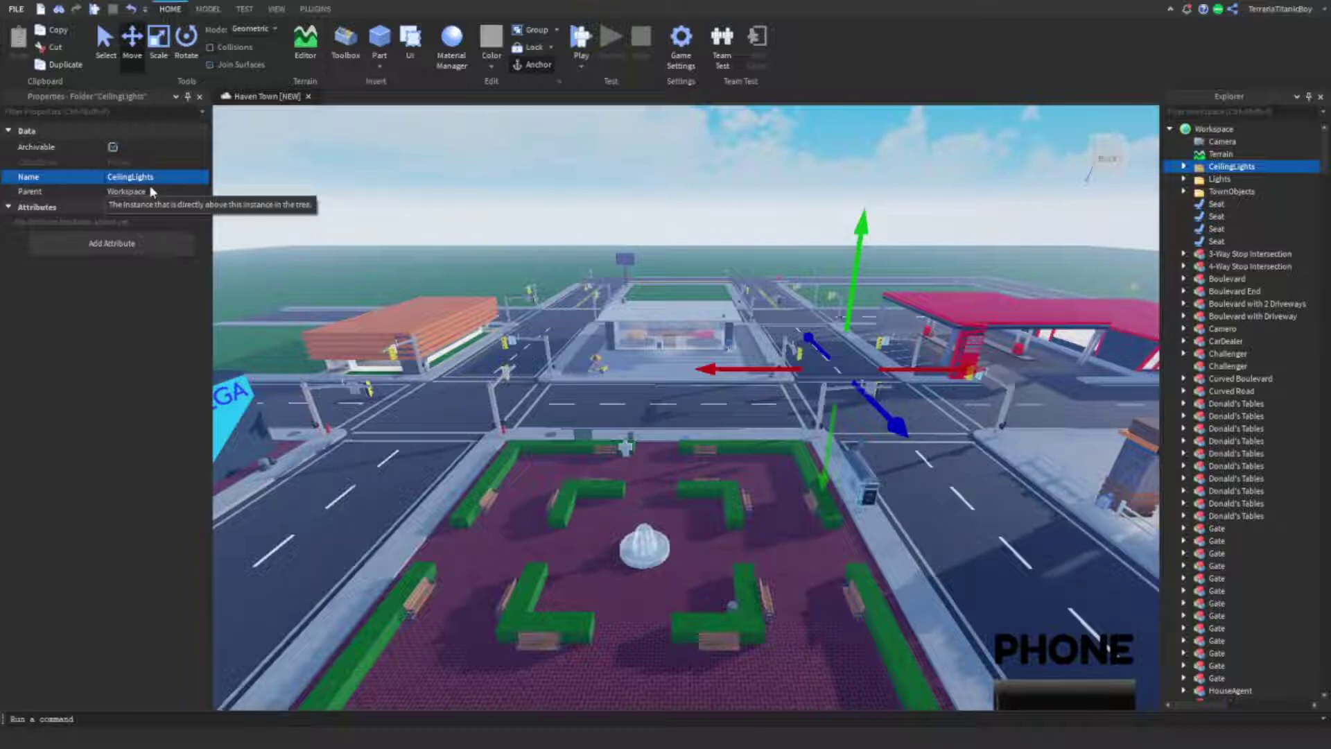
{"action": "left_click", "coordinate": [693, 206]}
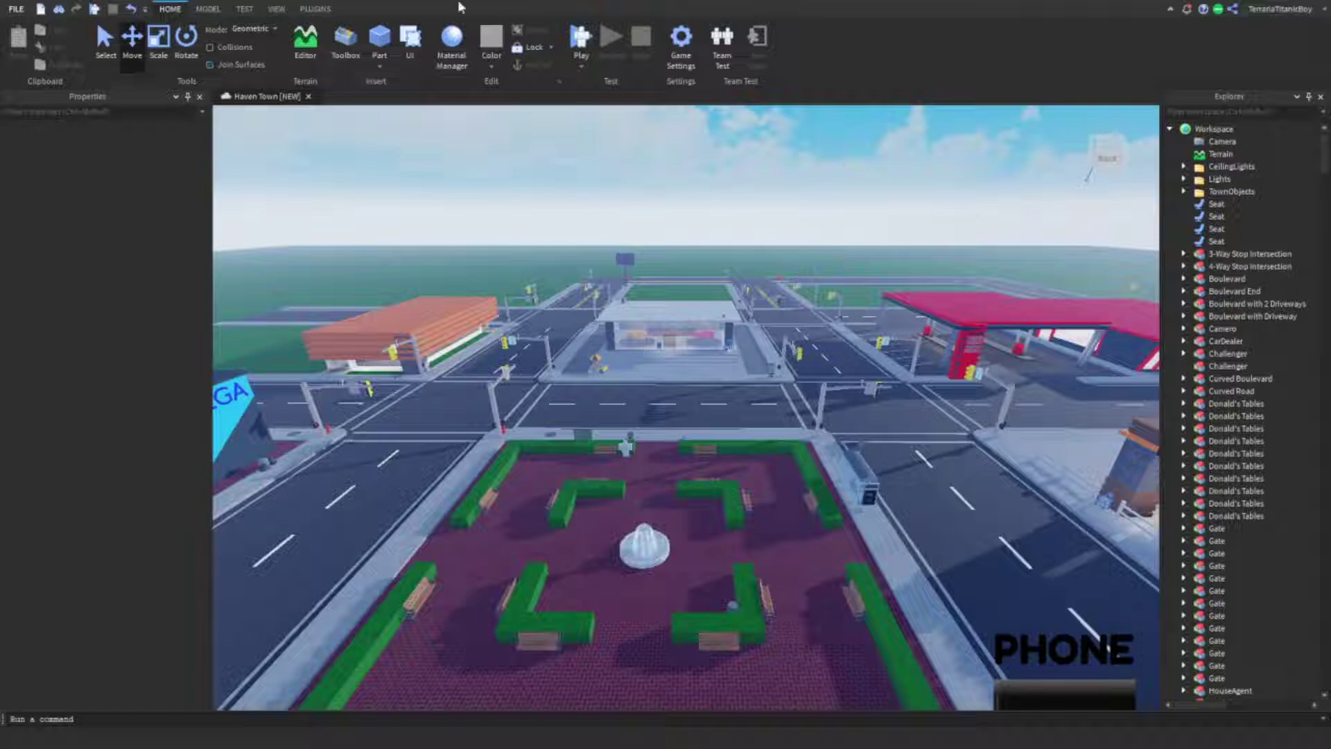
{"action": "left_click", "coordinate": [208, 8]}
{"action": "left_click", "coordinate": [169, 9]}
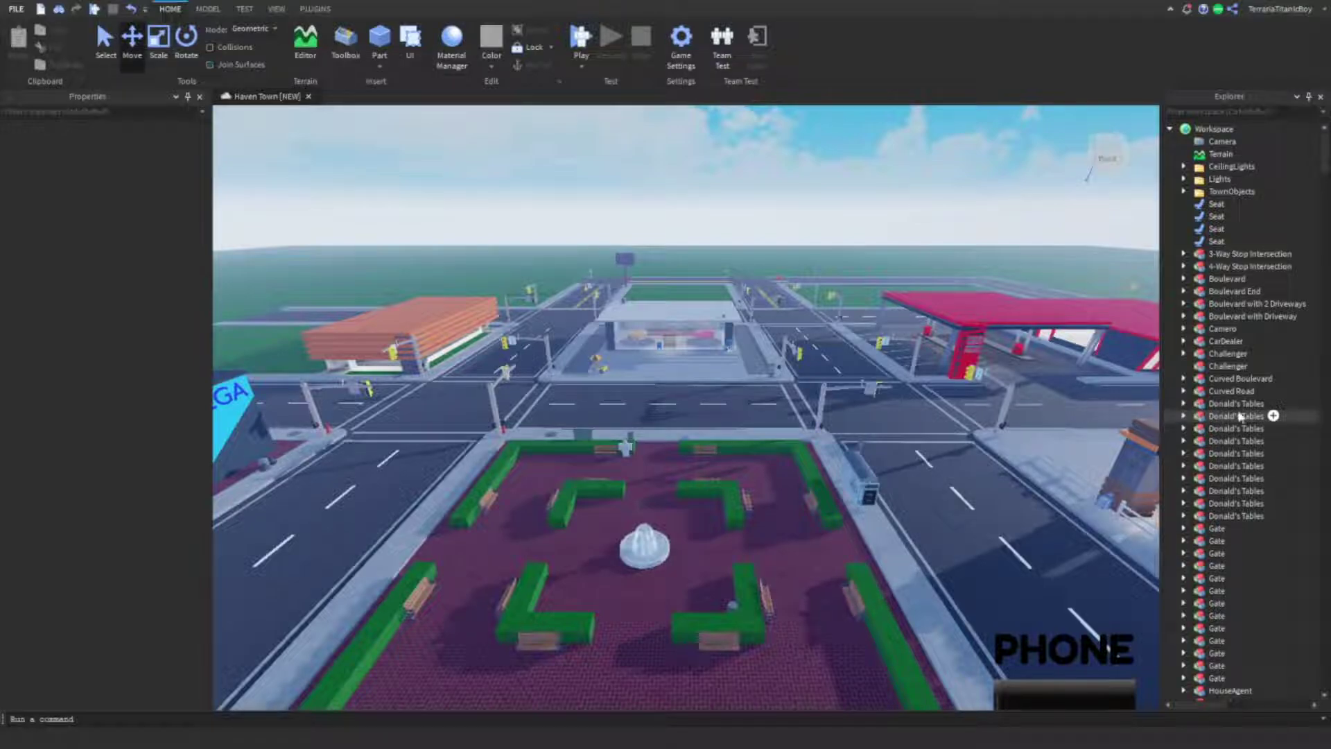
- Find the first object named Model in the Workspace and inspect where it sits in the town
{"action": "scroll", "coordinate": [1238, 414], "scroll_direction": "down", "scroll_amount": 4}
{"action": "scroll", "coordinate": [1238, 415], "scroll_direction": "down", "scroll_amount": 5}
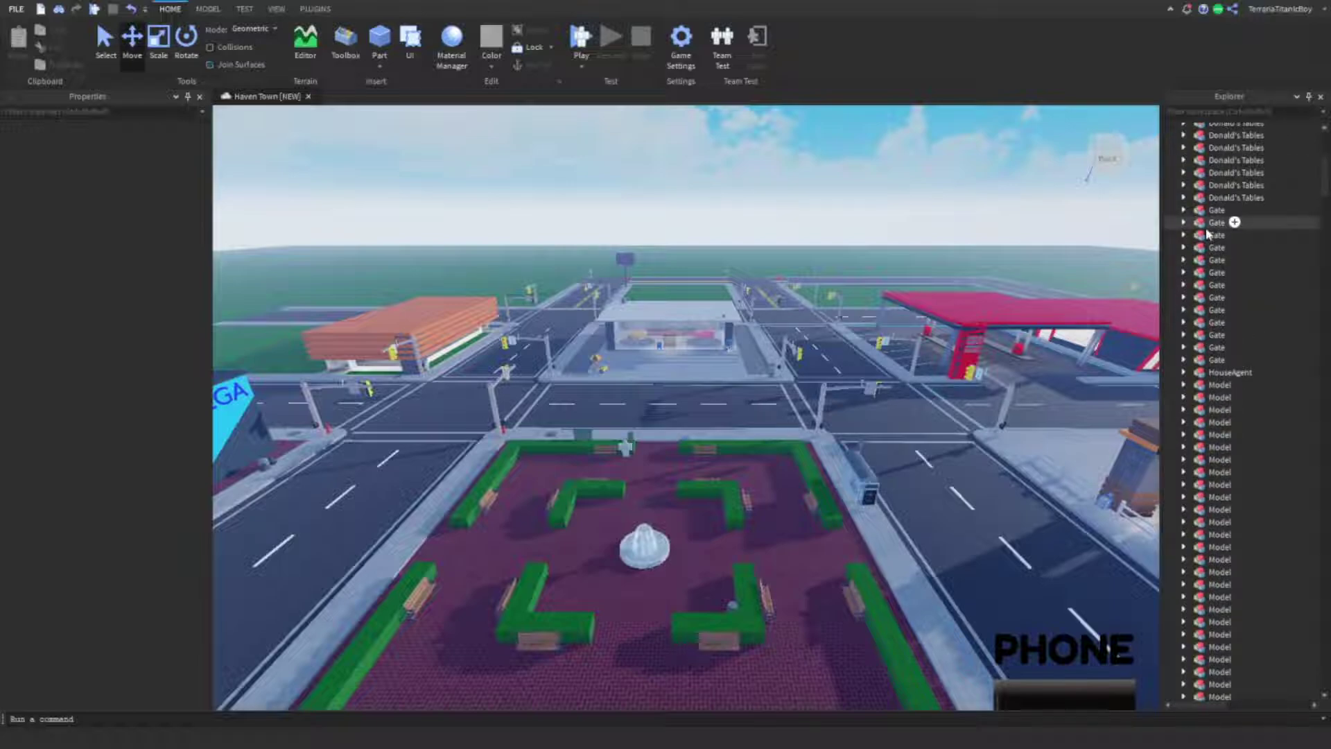
{"action": "left_click", "coordinate": [1220, 384]}
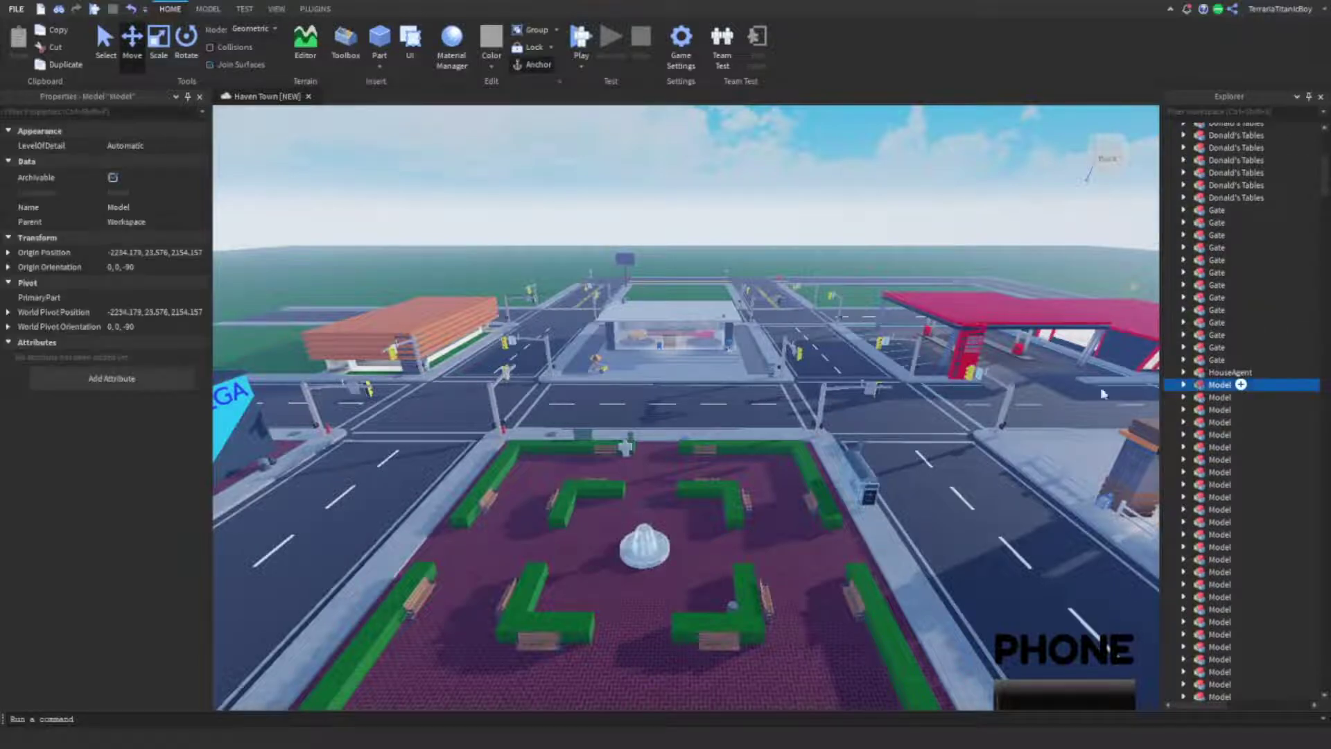
{"action": "key", "text": "f"}
{"action": "right_click_drag", "start_coordinate": [948, 382], "coordinate": [950, 377]}
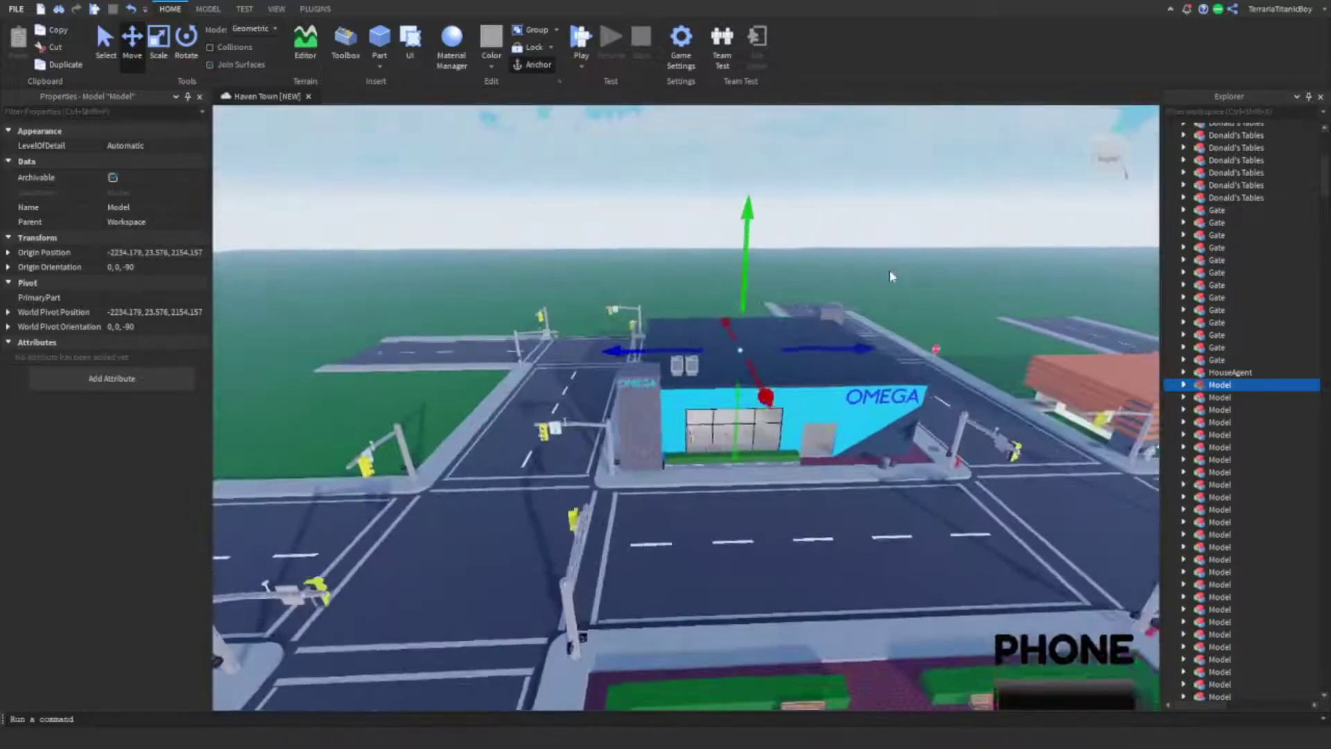
{"action": "left_click", "coordinate": [890, 276]}
{"action": "right_click_drag", "start_coordinate": [915, 430], "coordinate": [854, 440]}
{"action": "scroll", "coordinate": [853, 440], "scroll_direction": "up", "scroll_amount": 5}
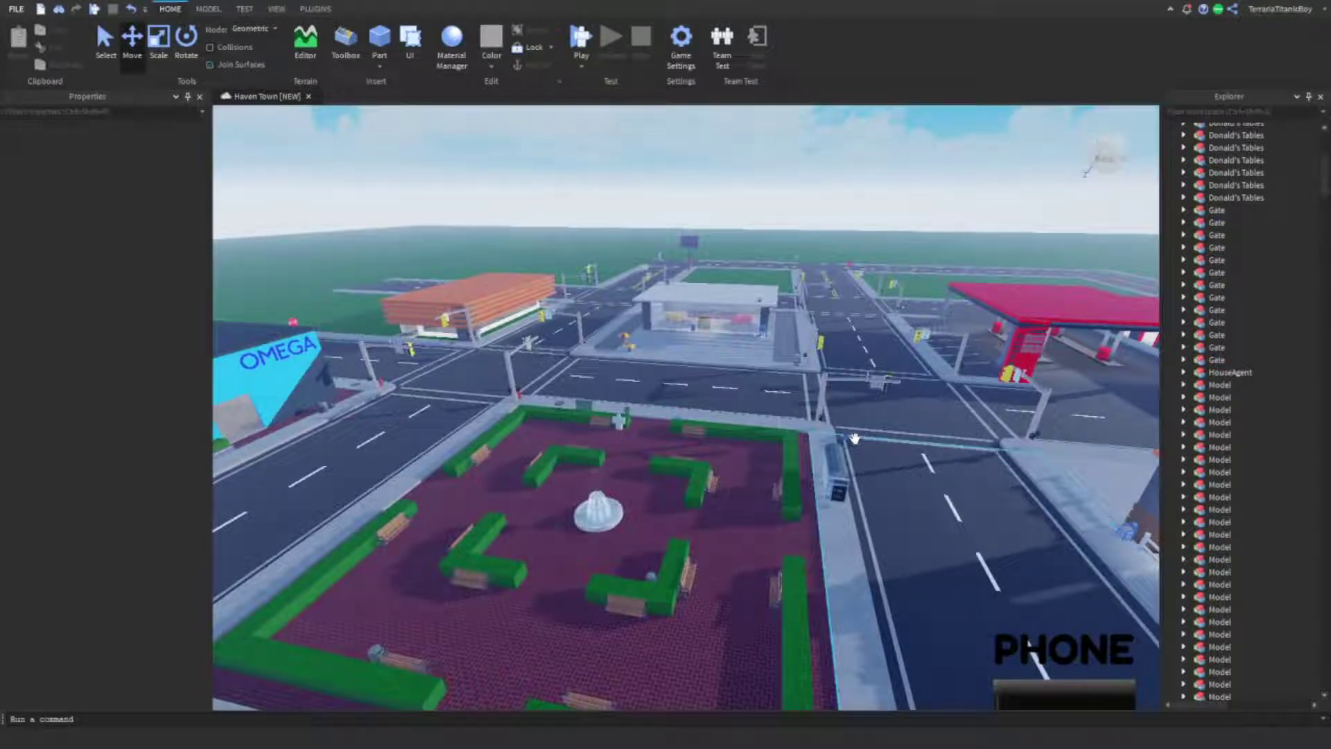
- Examine the remaining Workspace models, including the Priority 3-Way Intersection, and view the whole town from above
{"action": "scroll", "coordinate": [1222, 380], "scroll_direction": "down", "scroll_amount": 5}
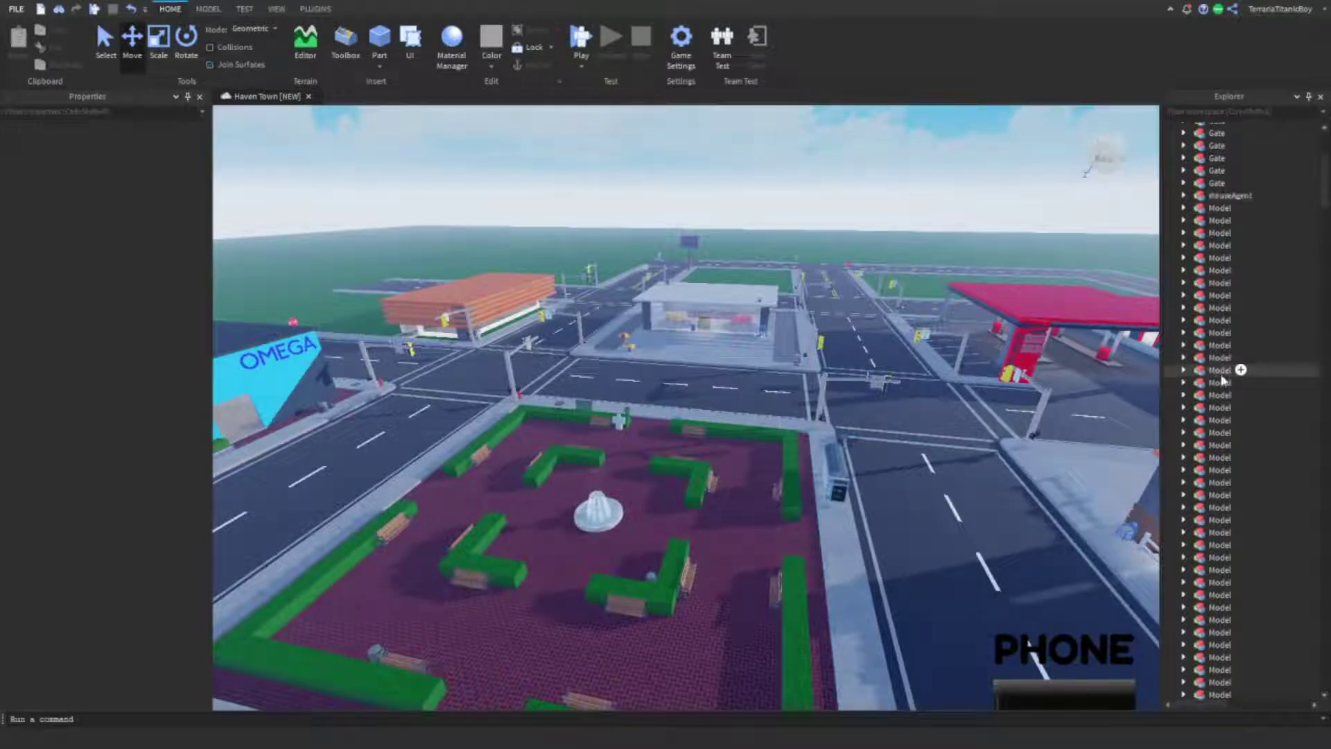
{"action": "scroll", "coordinate": [1221, 380], "scroll_direction": "down", "scroll_amount": 10}
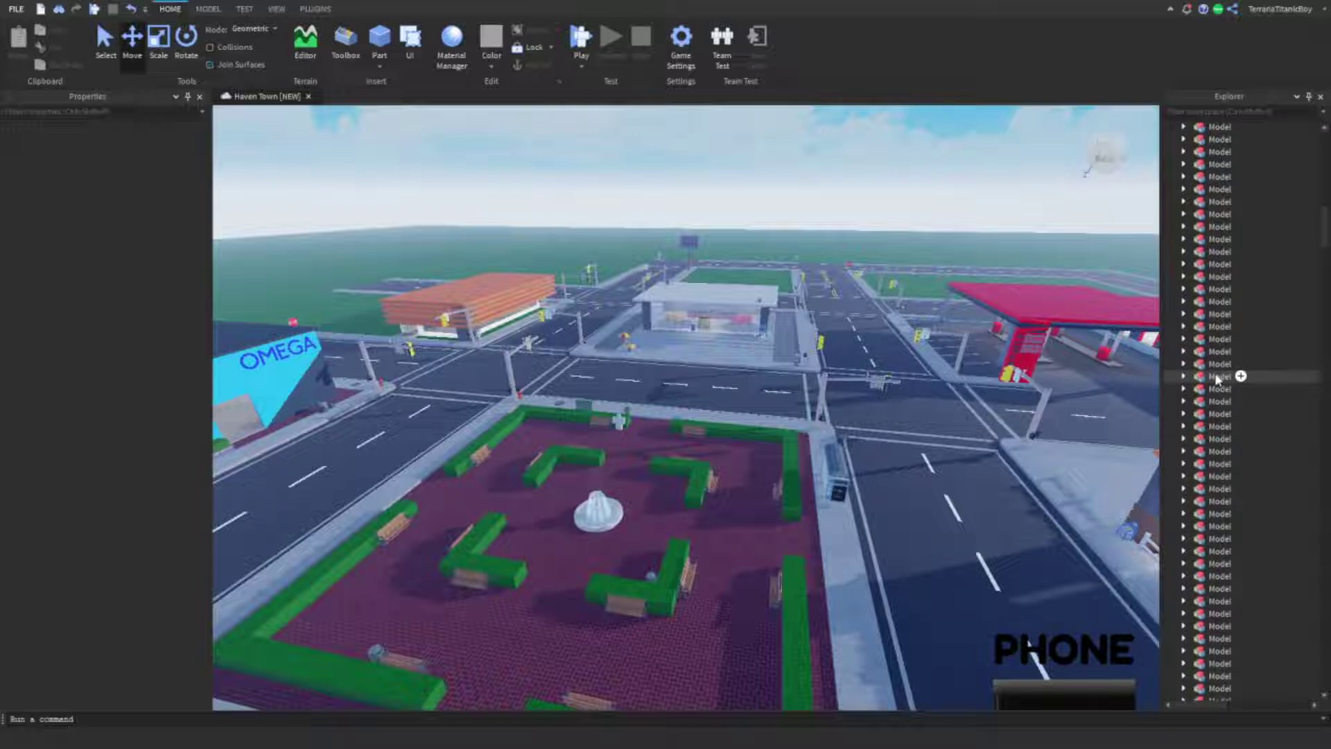
{"action": "scroll", "coordinate": [1224, 309], "scroll_direction": "down", "scroll_amount": 10}
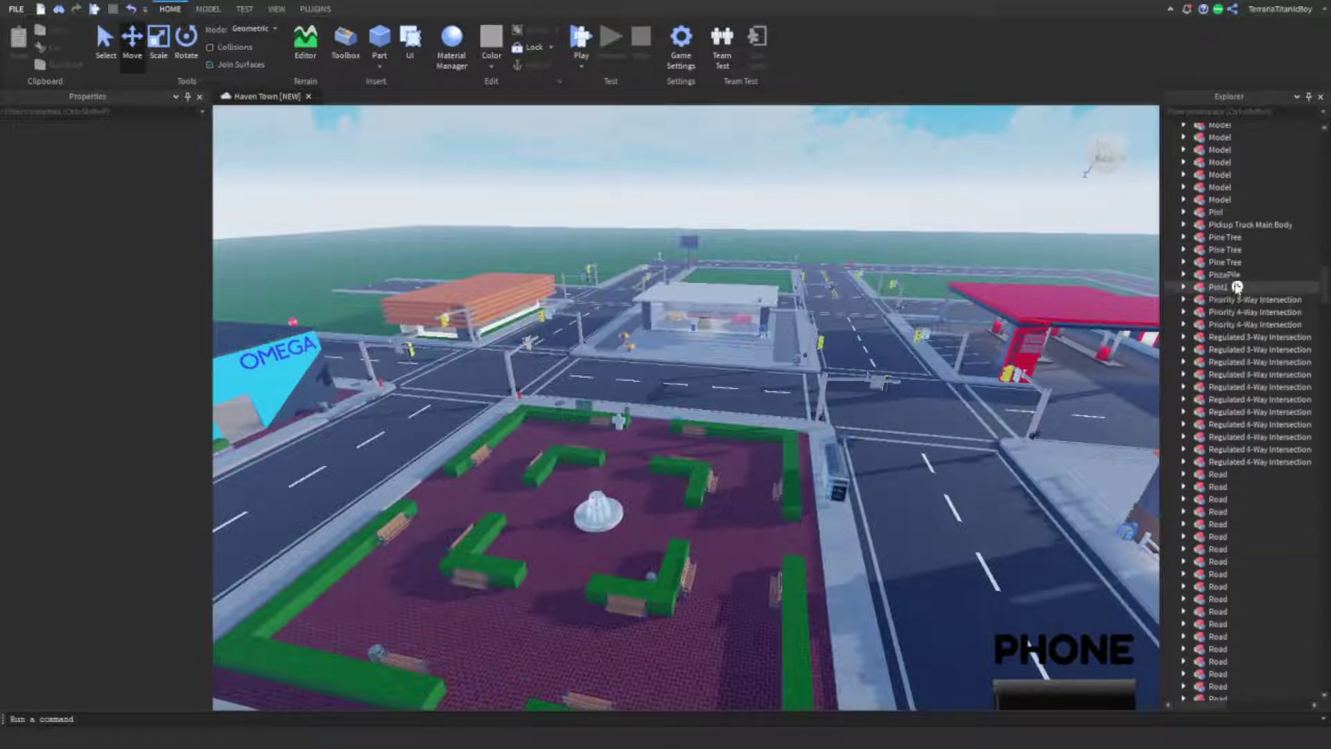
{"action": "scroll", "coordinate": [1221, 306], "scroll_direction": "up", "scroll_amount": 2}
{"action": "left_click", "coordinate": [1251, 229]}
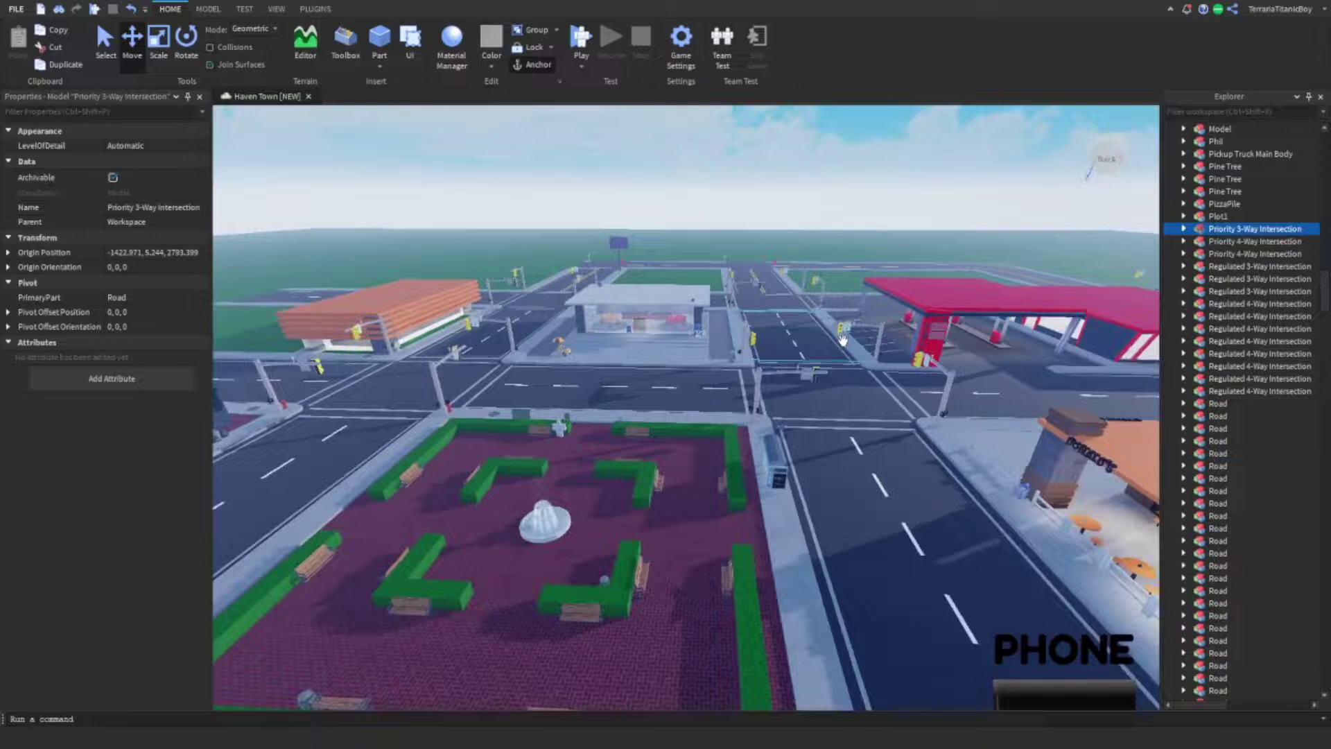
{"action": "scroll", "coordinate": [1220, 388], "scroll_direction": "down", "scroll_amount": 10}
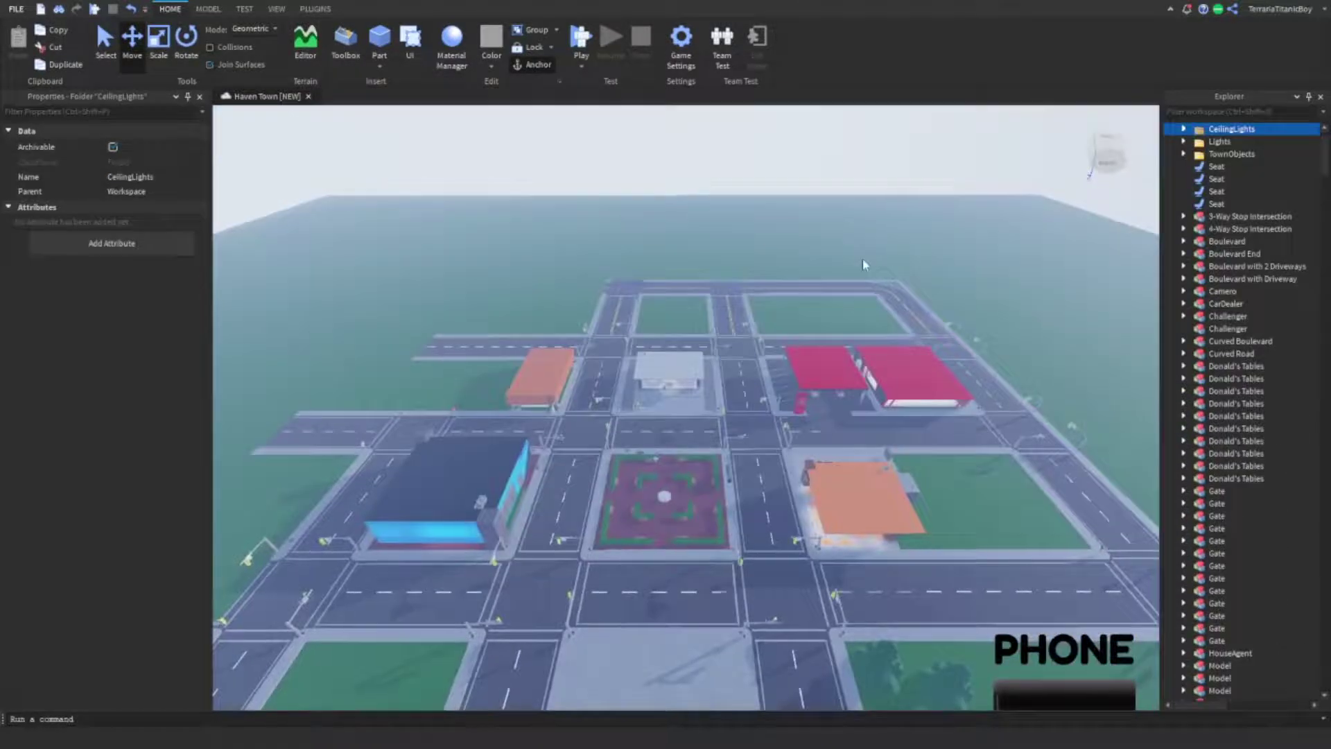
{"action": "scroll", "coordinate": [862, 257], "scroll_direction": "down", "scroll_amount": 5}
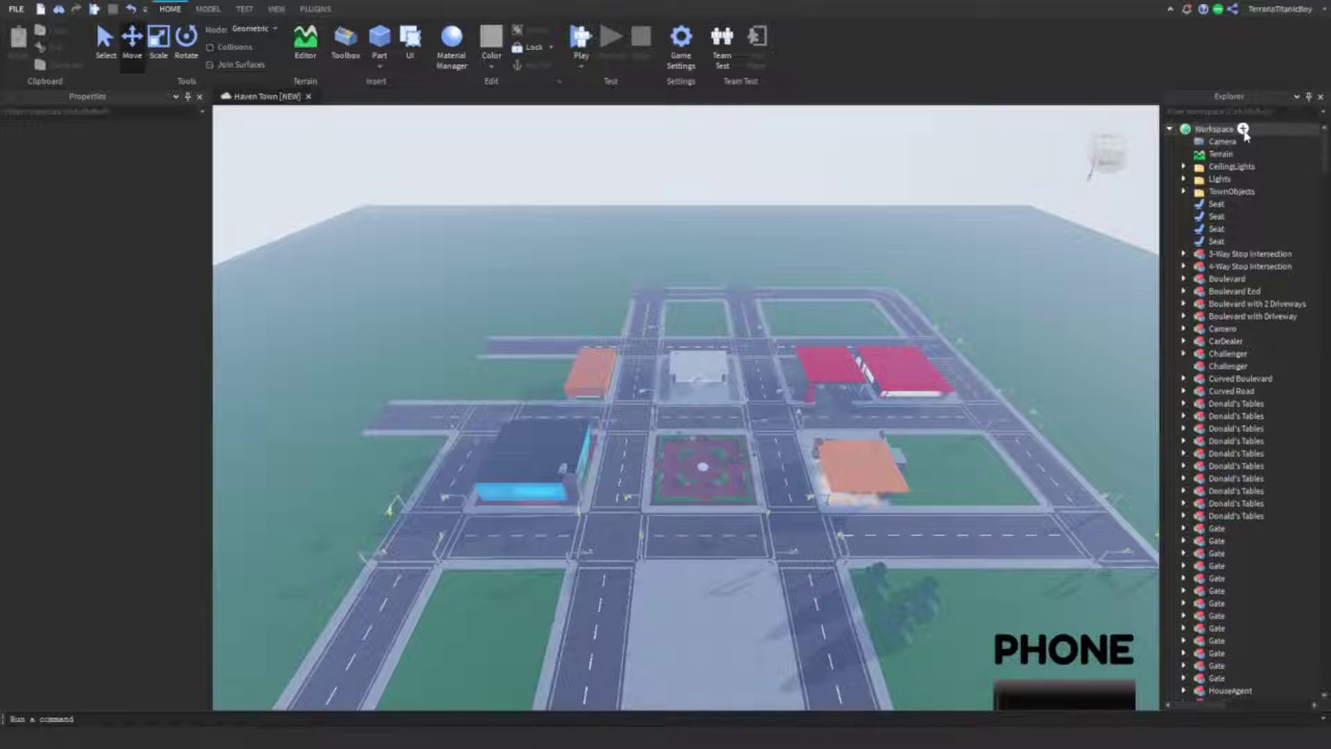
- Add another folder under Workspace and name it Road
{"action": "left_click", "coordinate": [1243, 129]}
{"action": "left_click", "coordinate": [1212, 194]}
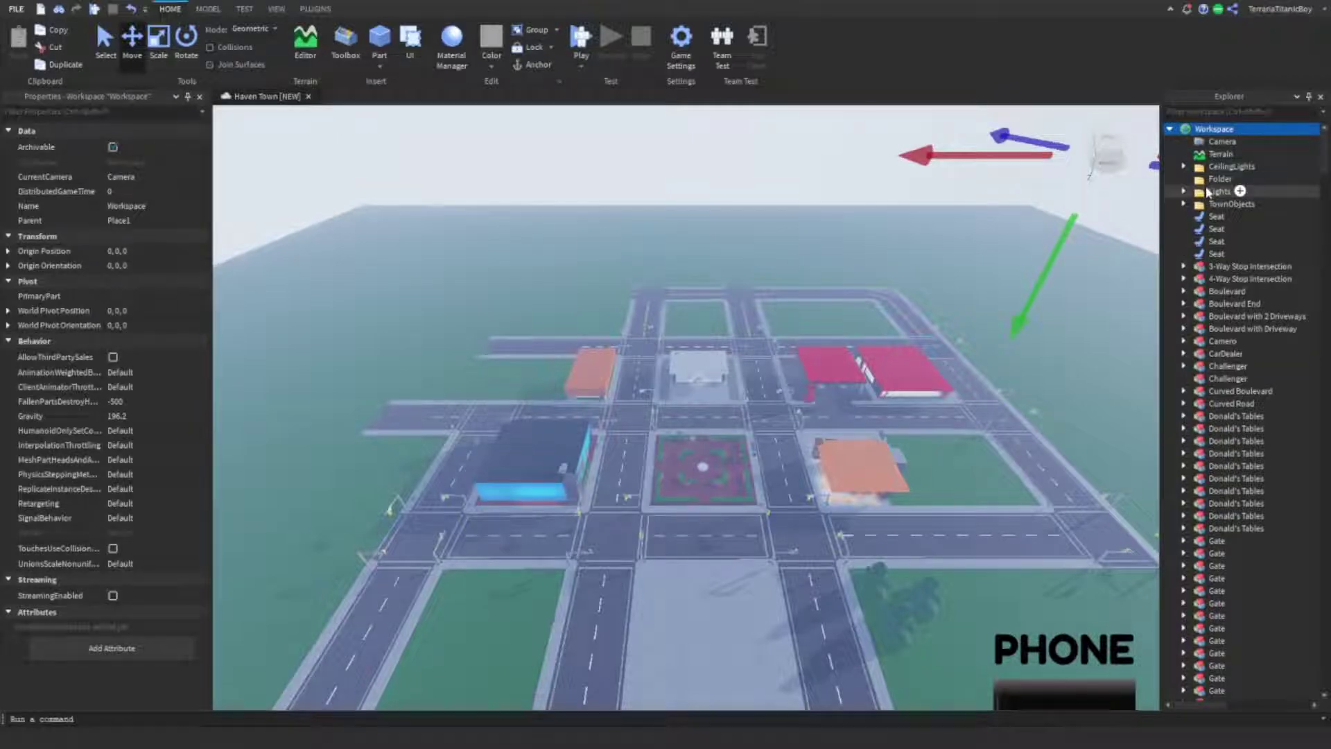
{"action": "left_click", "coordinate": [163, 178]}
{"action": "type", "text": "Road"}
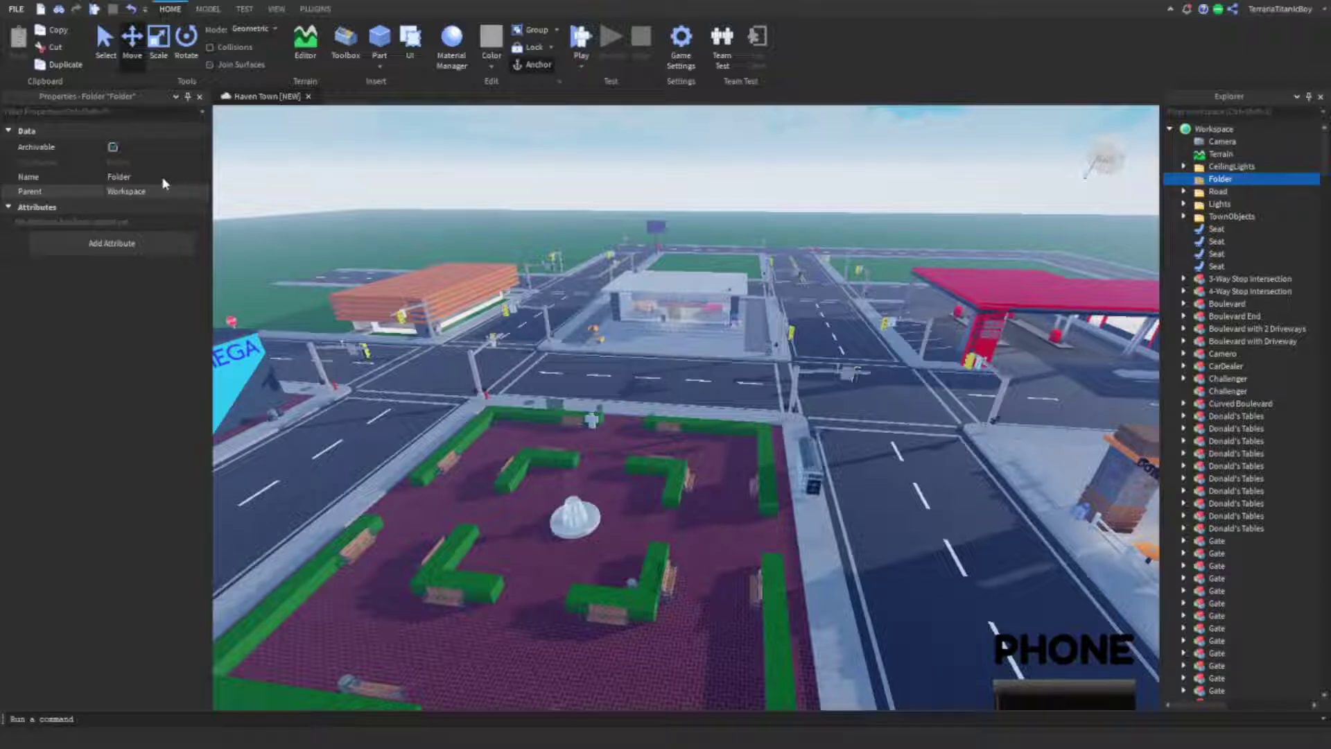
- Rename the remaining unnamed folder in the Workspace as Extra Stuff
{"action": "left_click", "coordinate": [163, 178]}
{"action": "type", "text": "Extra"}
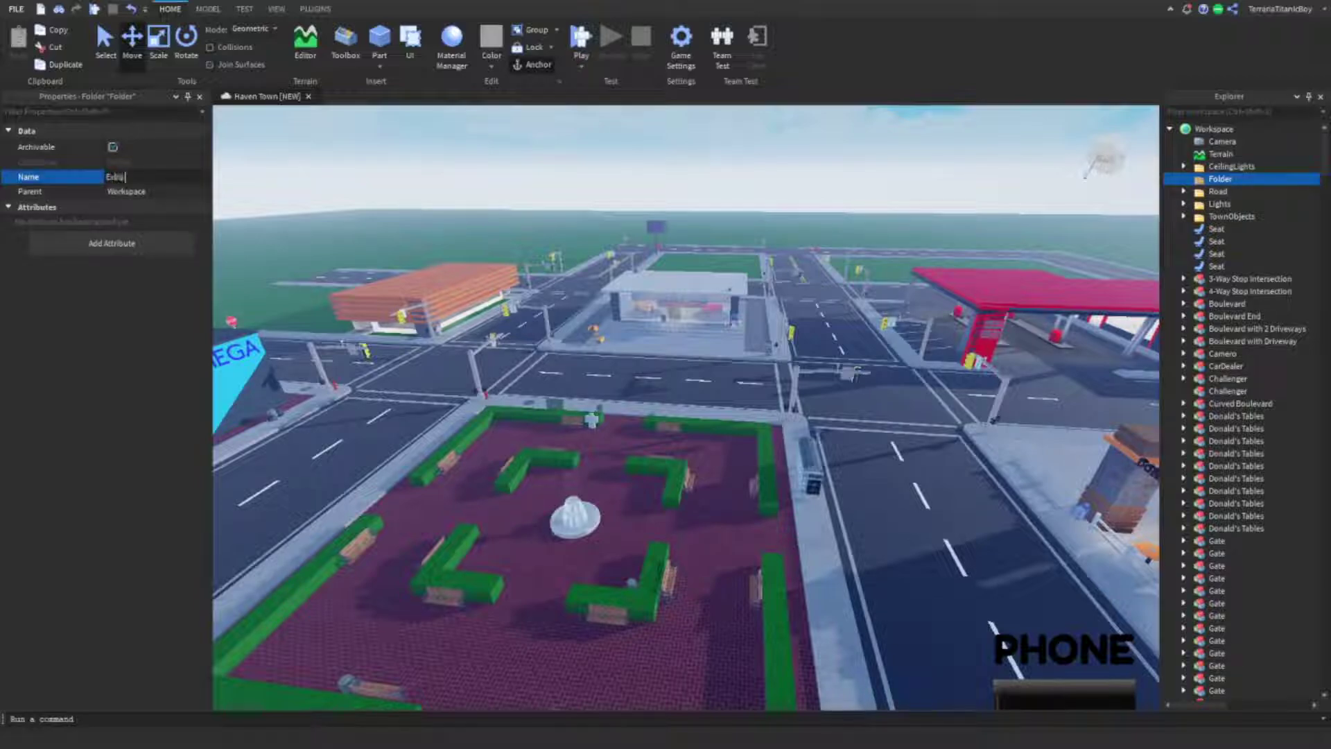
{"action": "type", "text": " Stuff"}
{"action": "key", "text": "Return"}
{"action": "left_click", "coordinate": [823, 177]}
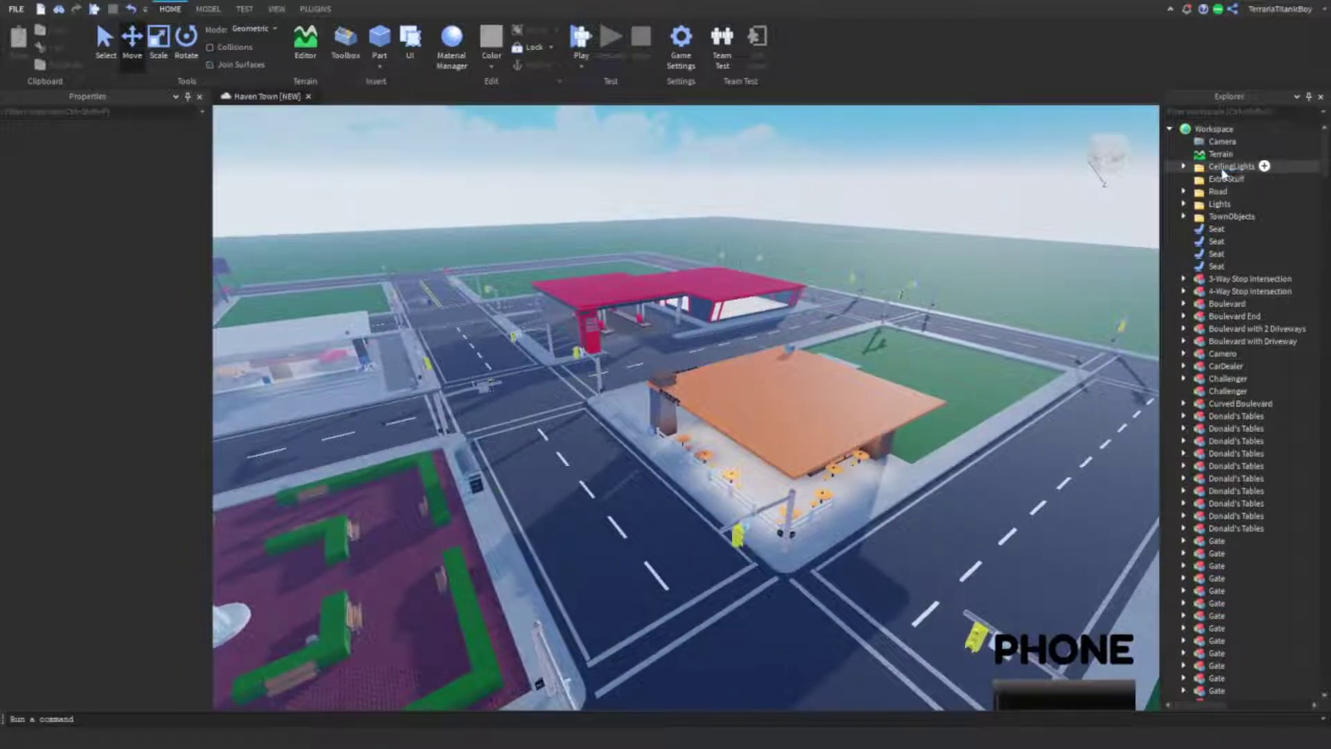
- Rename the CeilingLights folder as Ceiling Lights, with a space between the words
{"action": "left_click", "coordinate": [1224, 168]}
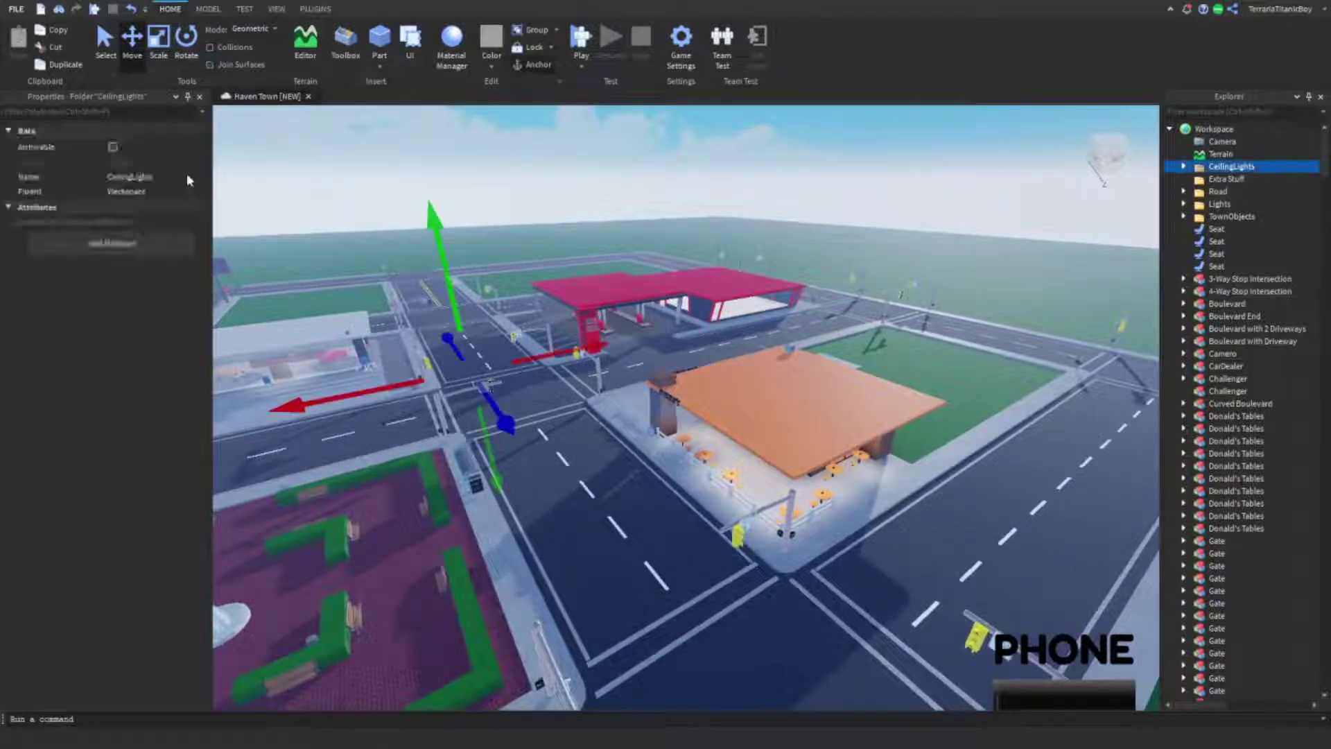
{"action": "left_click", "coordinate": [159, 178]}
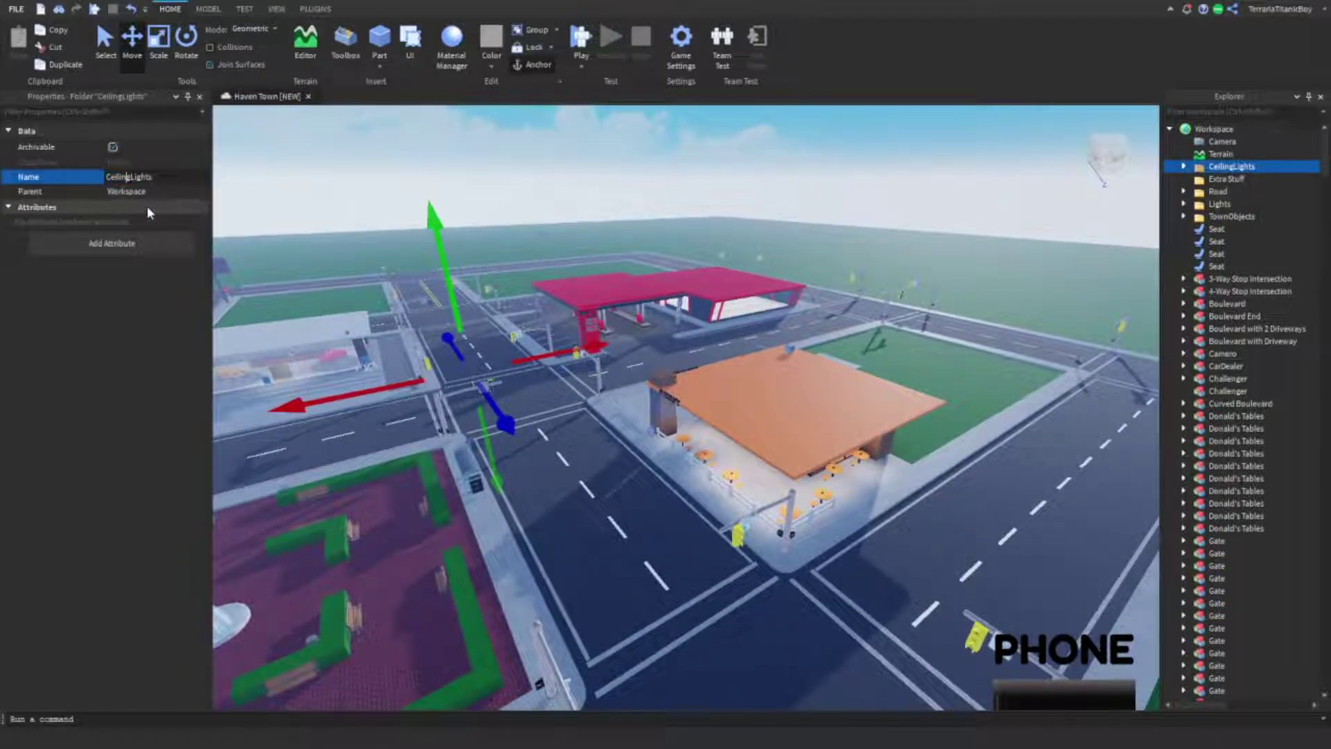
{"action": "key", "text": "Return"}
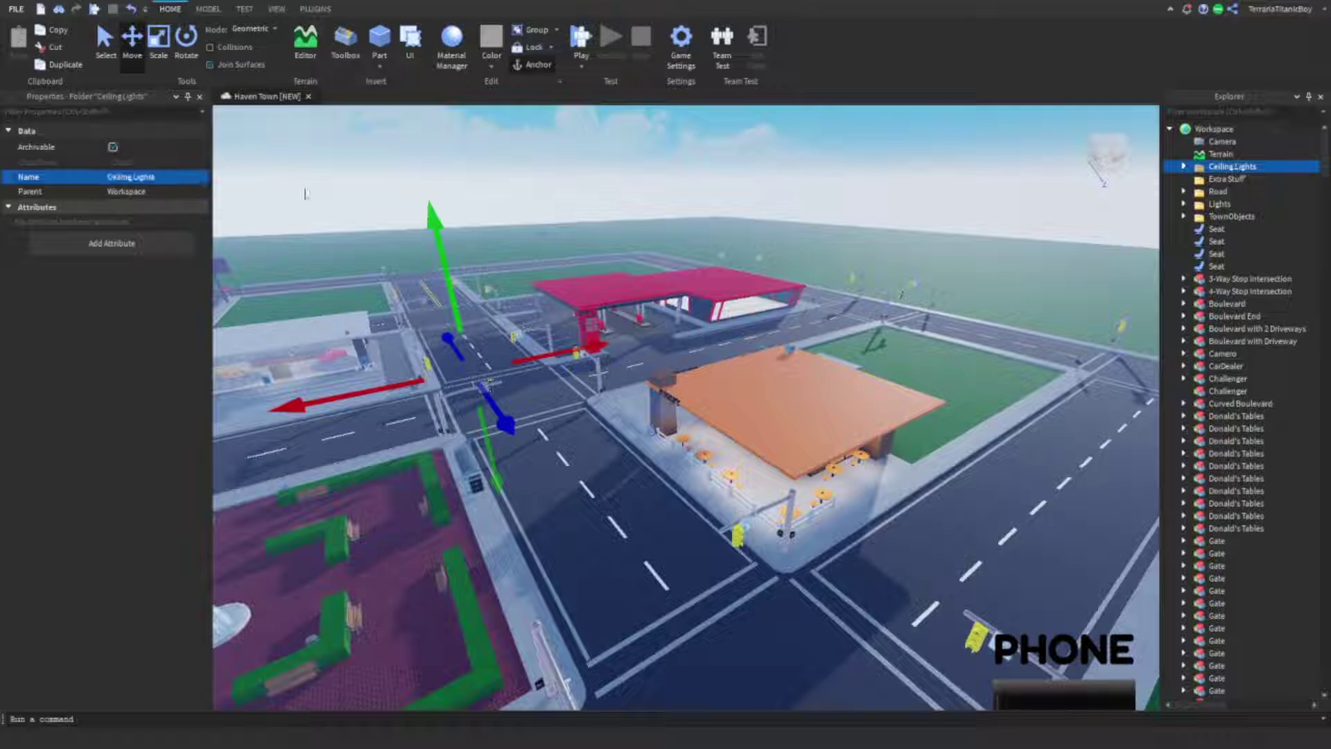
- Rename the TownObjects folder as Town Objects, with a space between the words, and clear the selection
{"action": "left_click", "coordinate": [1215, 216]}
{"action": "left_click", "coordinate": [130, 178]}
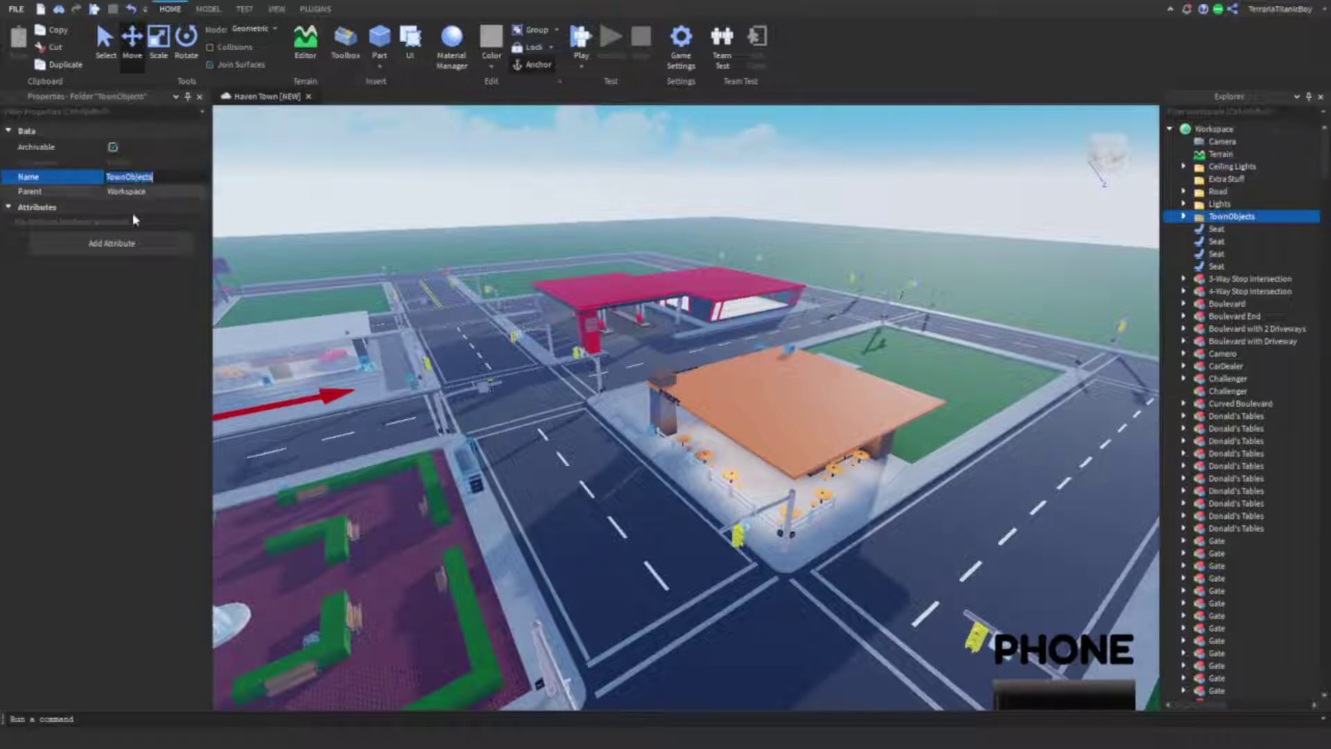
{"action": "key", "text": "Left"}
{"action": "key", "text": "Return"}
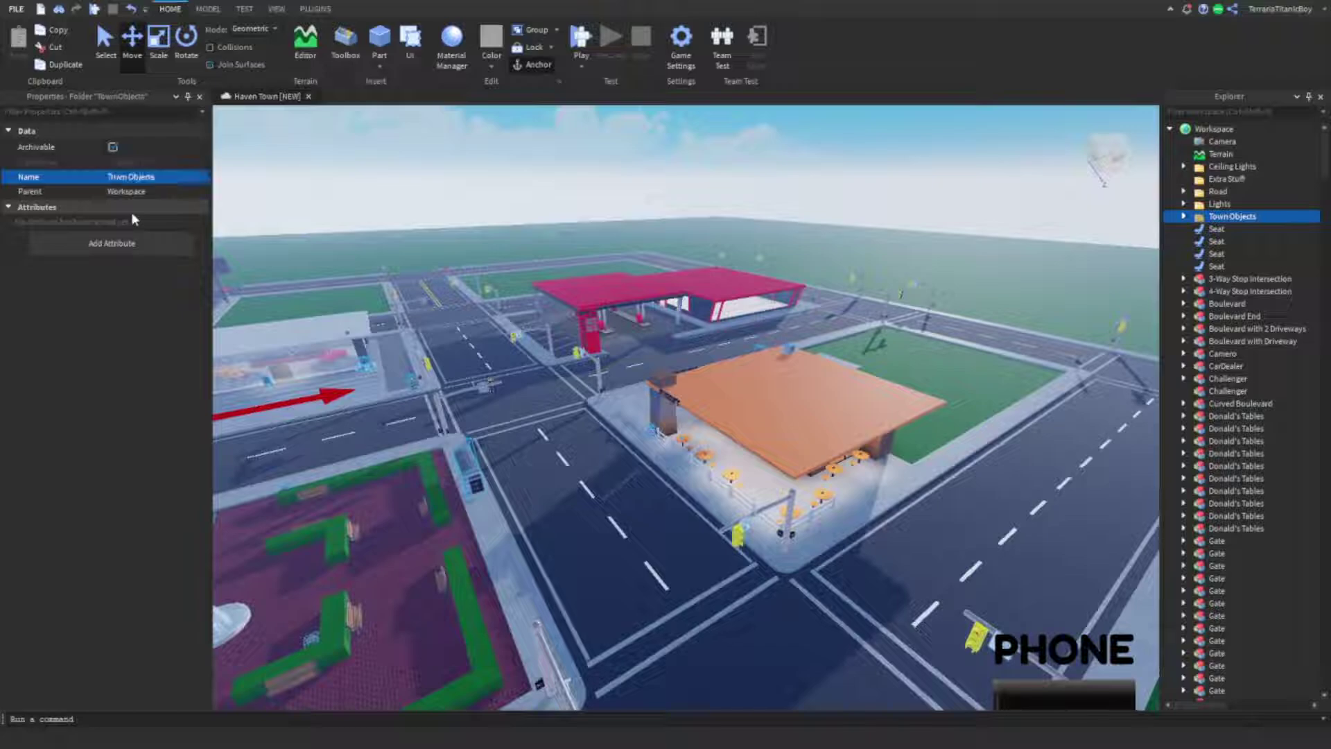
{"action": "left_click", "coordinate": [714, 218]}
- Select all the spare road pieces, the plot, the pickup truck and the other loose models standing outside the town
{"action": "right_click_drag", "start_coordinate": [715, 218], "coordinate": [758, 288]}
{"action": "scroll", "coordinate": [758, 291], "scroll_direction": "down", "scroll_amount": 5}
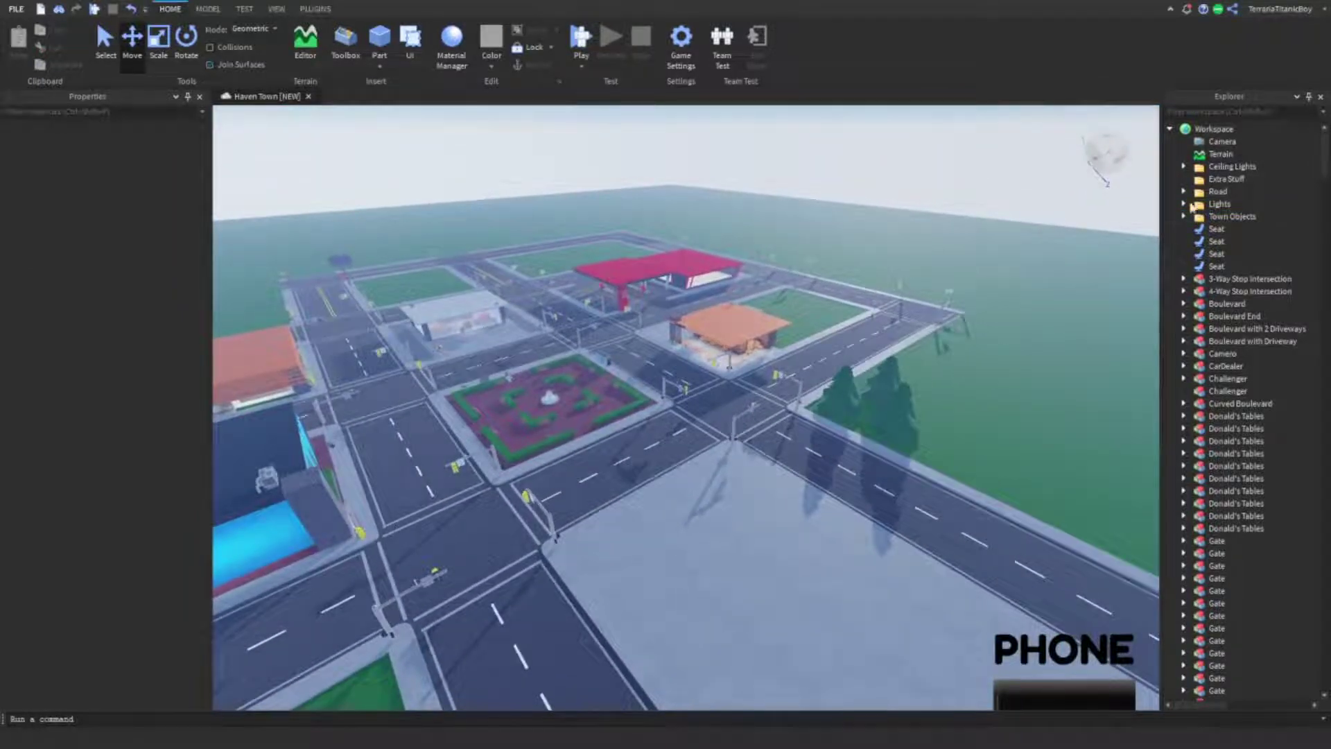
{"action": "left_click", "coordinate": [1215, 181]}
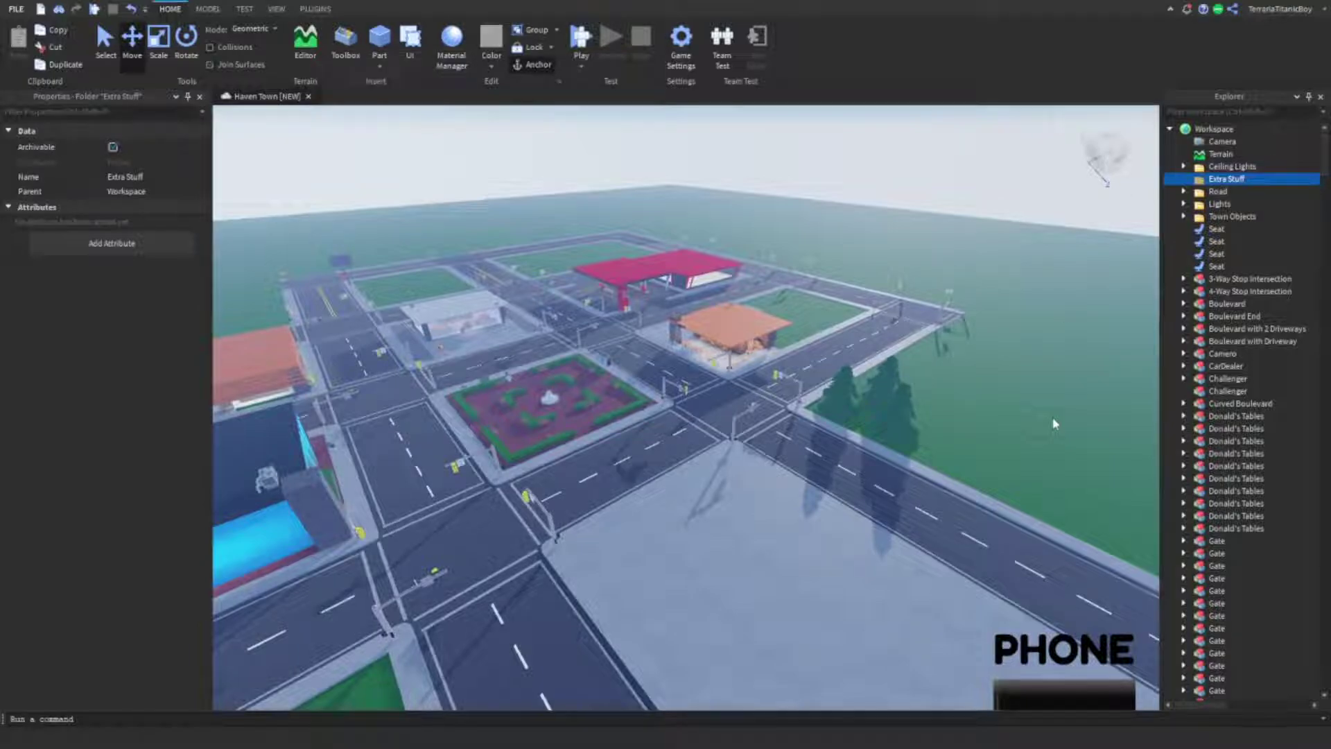
{"action": "right_click_drag", "start_coordinate": [1067, 416], "coordinate": [981, 345]}
{"action": "scroll", "coordinate": [999, 326], "scroll_direction": "up", "scroll_amount": 3}
{"action": "scroll", "coordinate": [1018, 308], "scroll_direction": "up", "scroll_amount": 1}
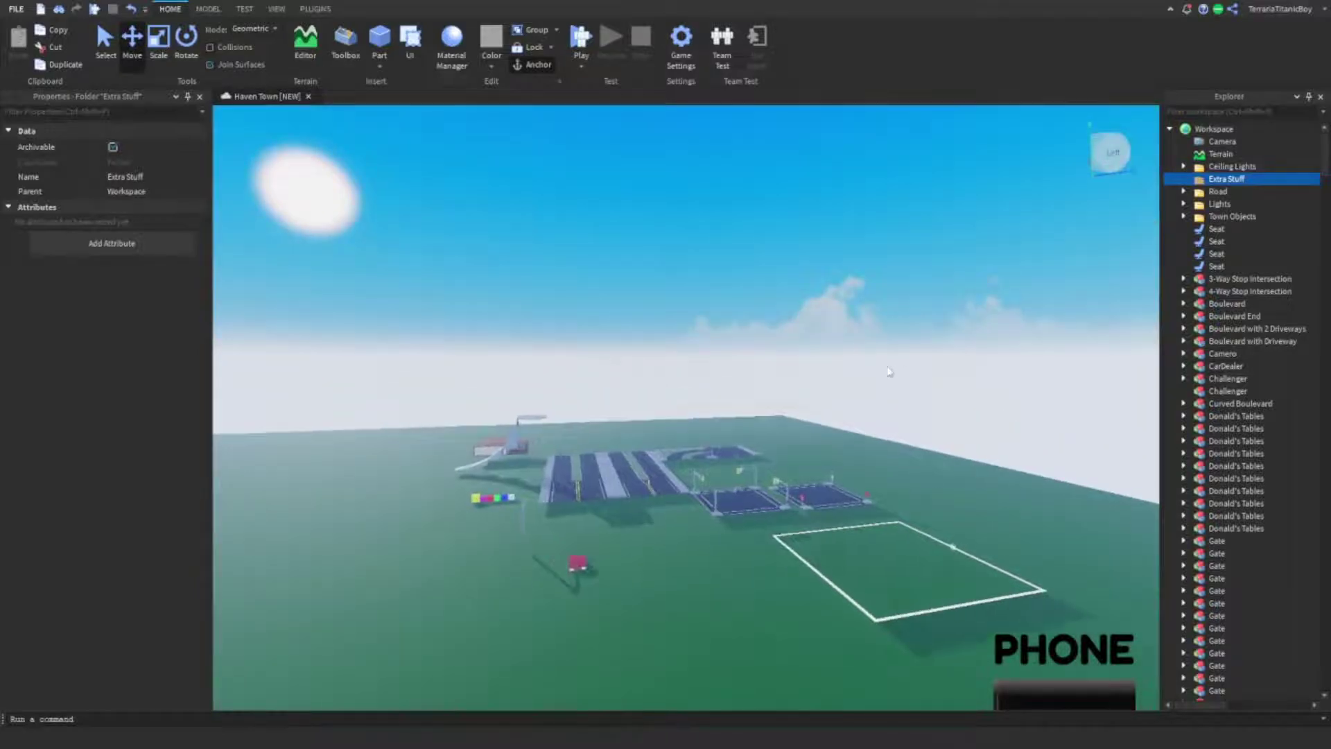
{"action": "right_click_drag", "start_coordinate": [891, 381], "coordinate": [782, 534]}
{"action": "scroll", "coordinate": [832, 487], "scroll_direction": "up", "scroll_amount": 4}
{"action": "right_click_drag", "start_coordinate": [838, 486], "coordinate": [841, 488]}
{"action": "scroll", "coordinate": [841, 488], "scroll_direction": "down", "scroll_amount": 10}
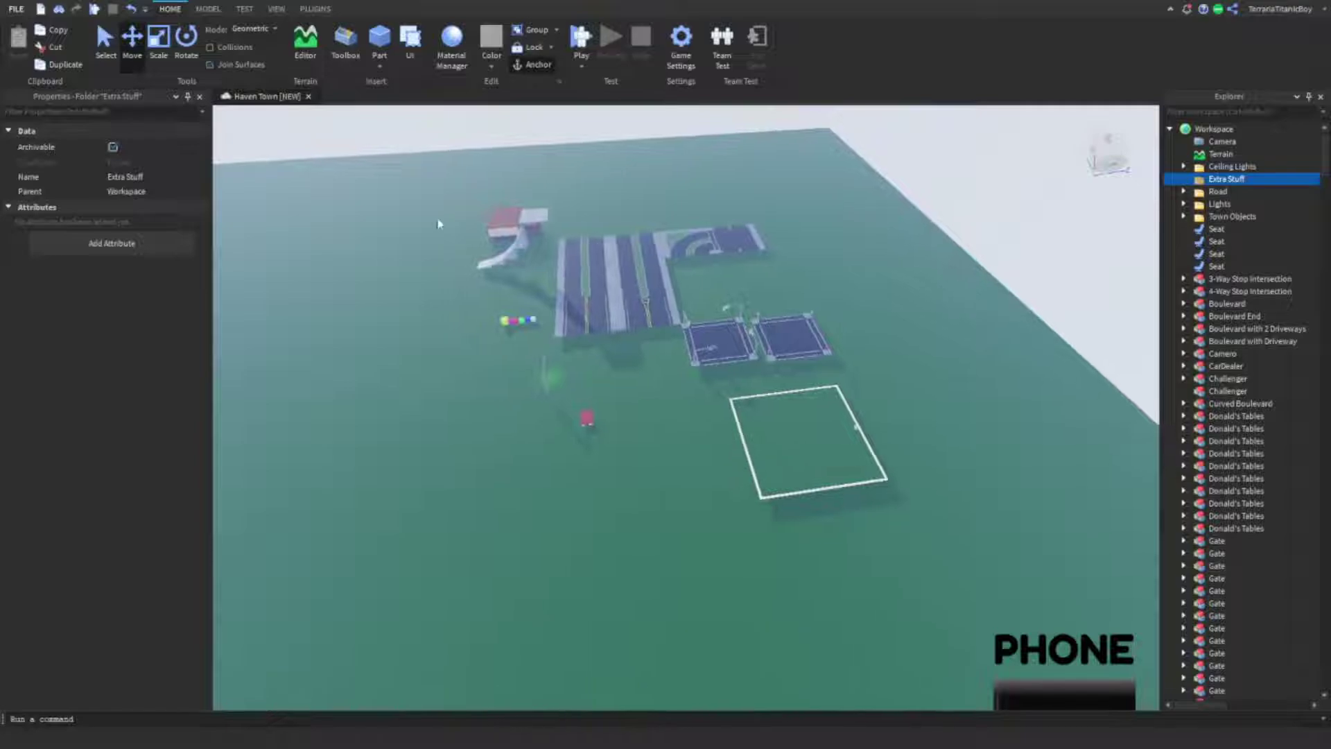
{"action": "left_click_drag", "start_coordinate": [443, 216], "coordinate": [956, 506]}
{"action": "left_click_drag", "start_coordinate": [463, 185], "coordinate": [445, 169]}
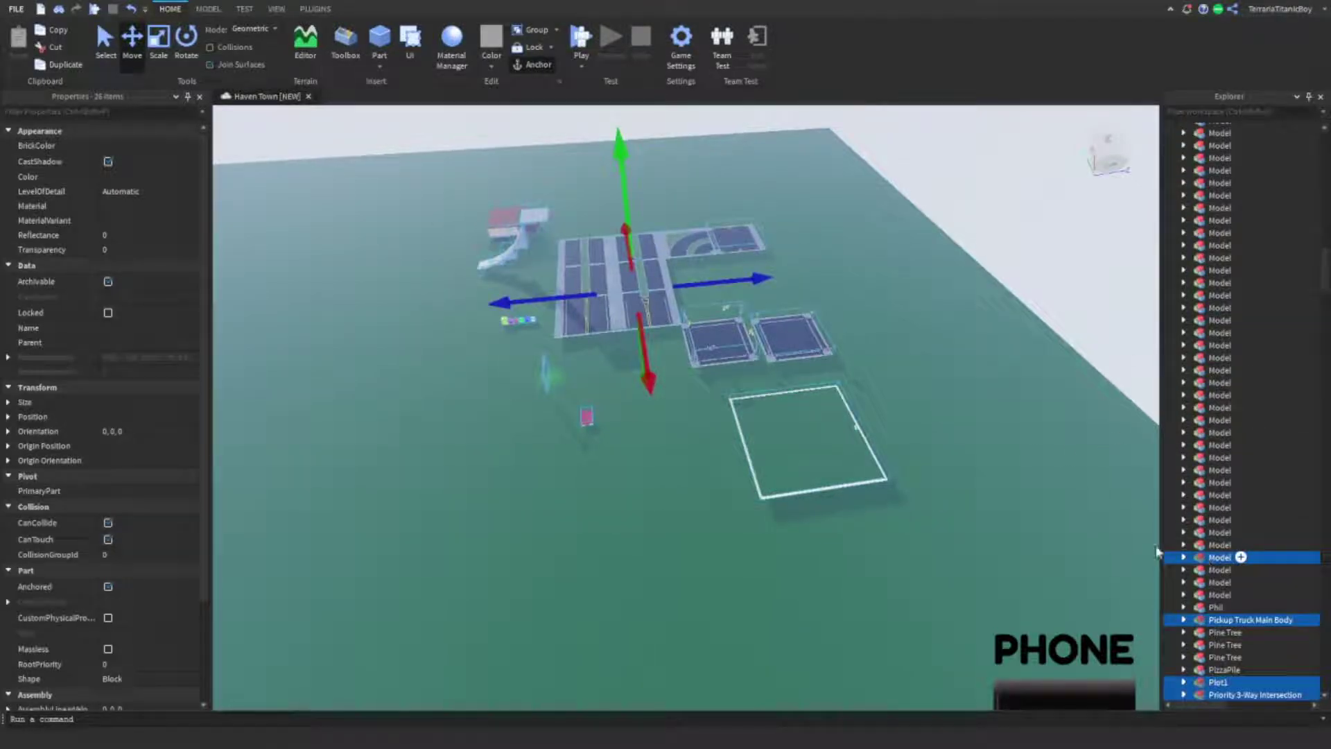
{"action": "left_click_drag", "start_coordinate": [955, 515], "coordinate": [427, 180]}
- Remove the six Parts in the Lights folder from the current selection
{"action": "scroll", "coordinate": [1276, 347], "scroll_direction": "up", "scroll_amount": 8}
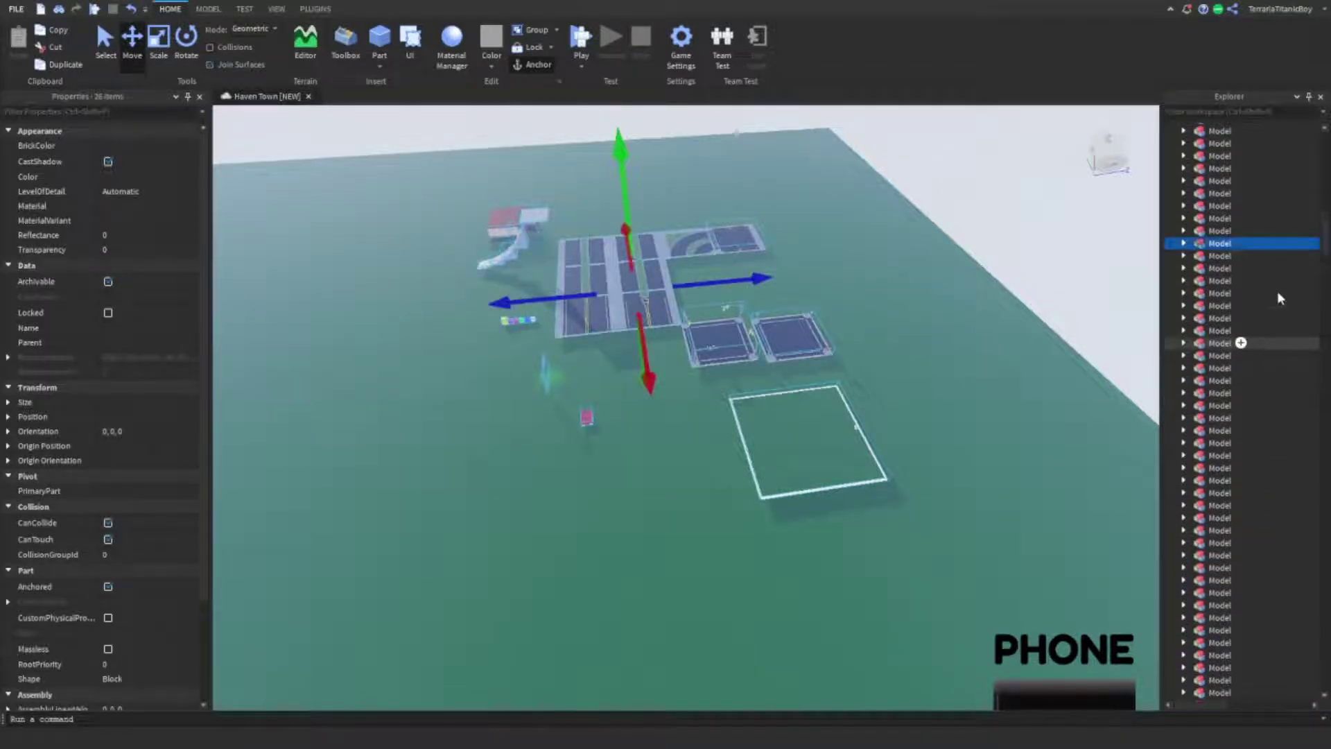
{"action": "scroll", "coordinate": [1283, 278], "scroll_direction": "up", "scroll_amount": 15}
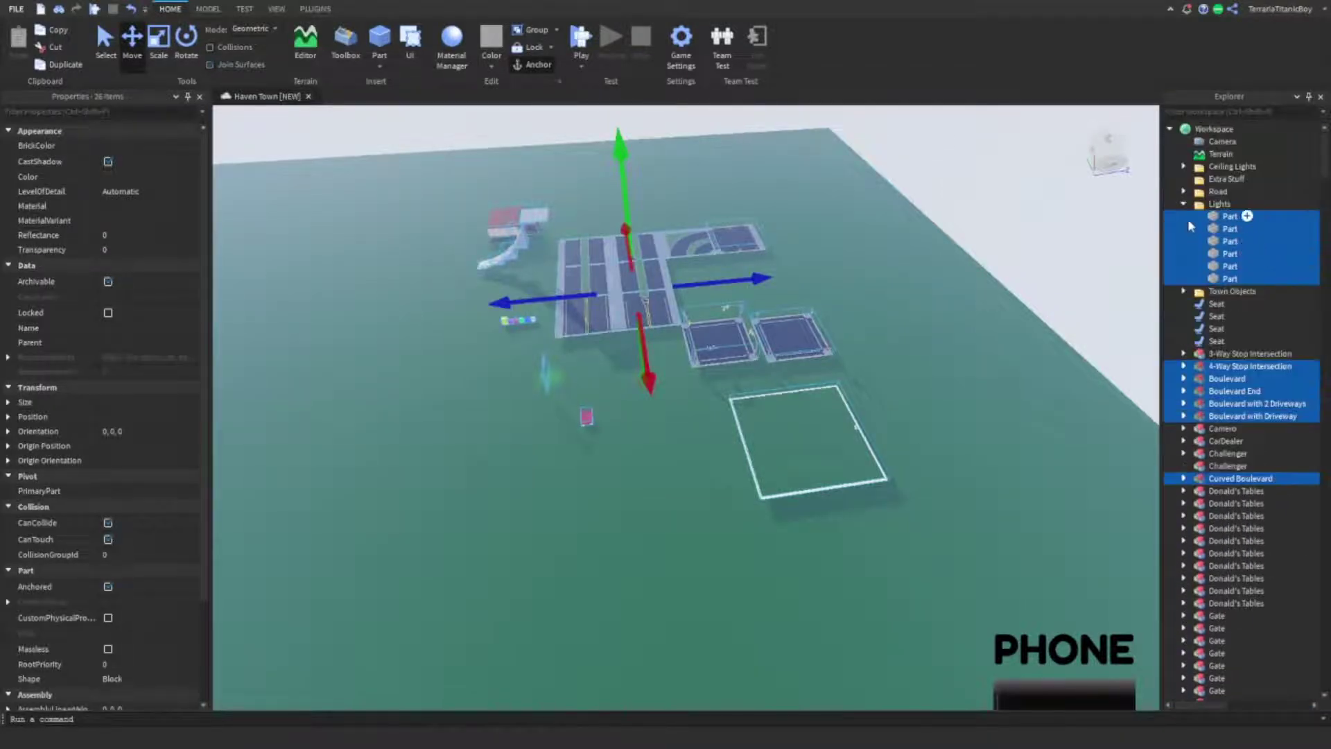
{"action": "right_click_drag", "start_coordinate": [1011, 370], "coordinate": [1112, 350]}
{"action": "left_click", "coordinate": [1213, 216], "text": "ctrl"}
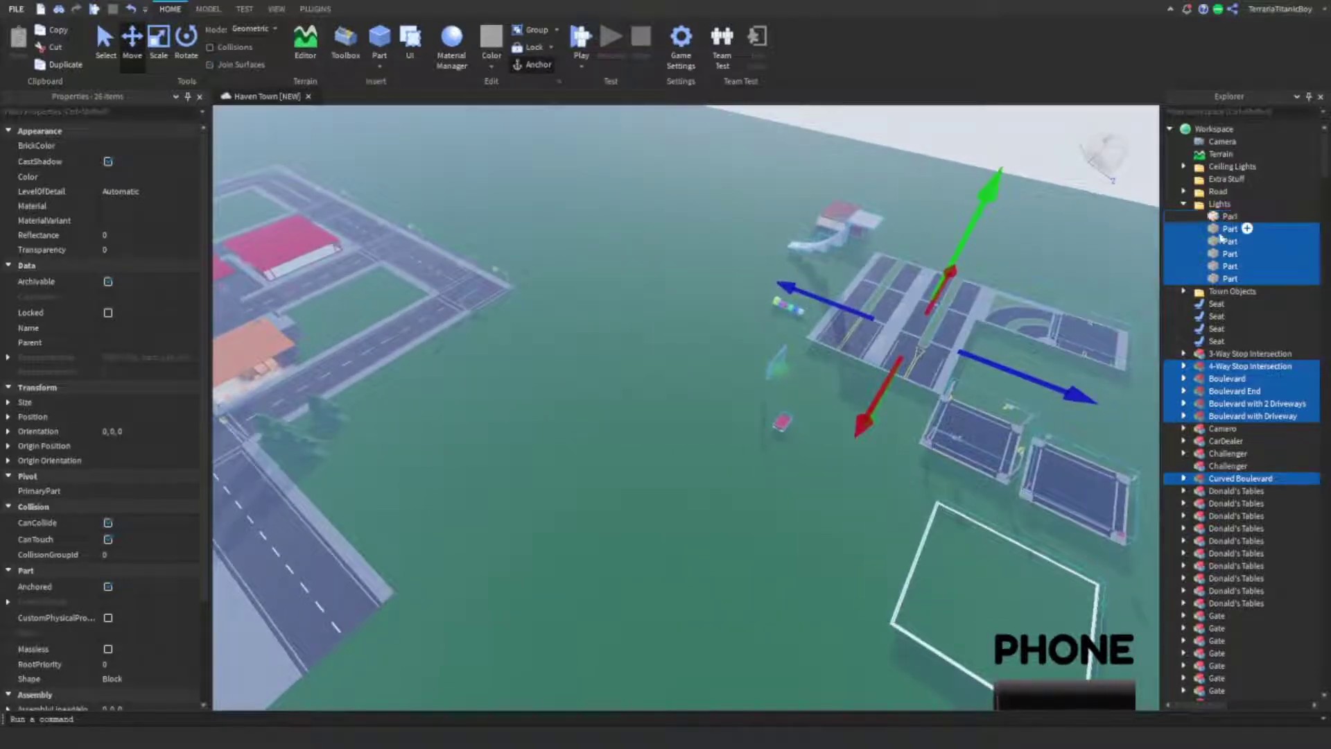
{"action": "left_click", "coordinate": [1212, 228], "text": "ctrl"}
{"action": "left_click", "coordinate": [1212, 241], "text": "ctrl"}
{"action": "left_click", "coordinate": [1212, 254], "text": "ctrl"}
{"action": "left_click", "coordinate": [1212, 266], "text": "ctrl"}
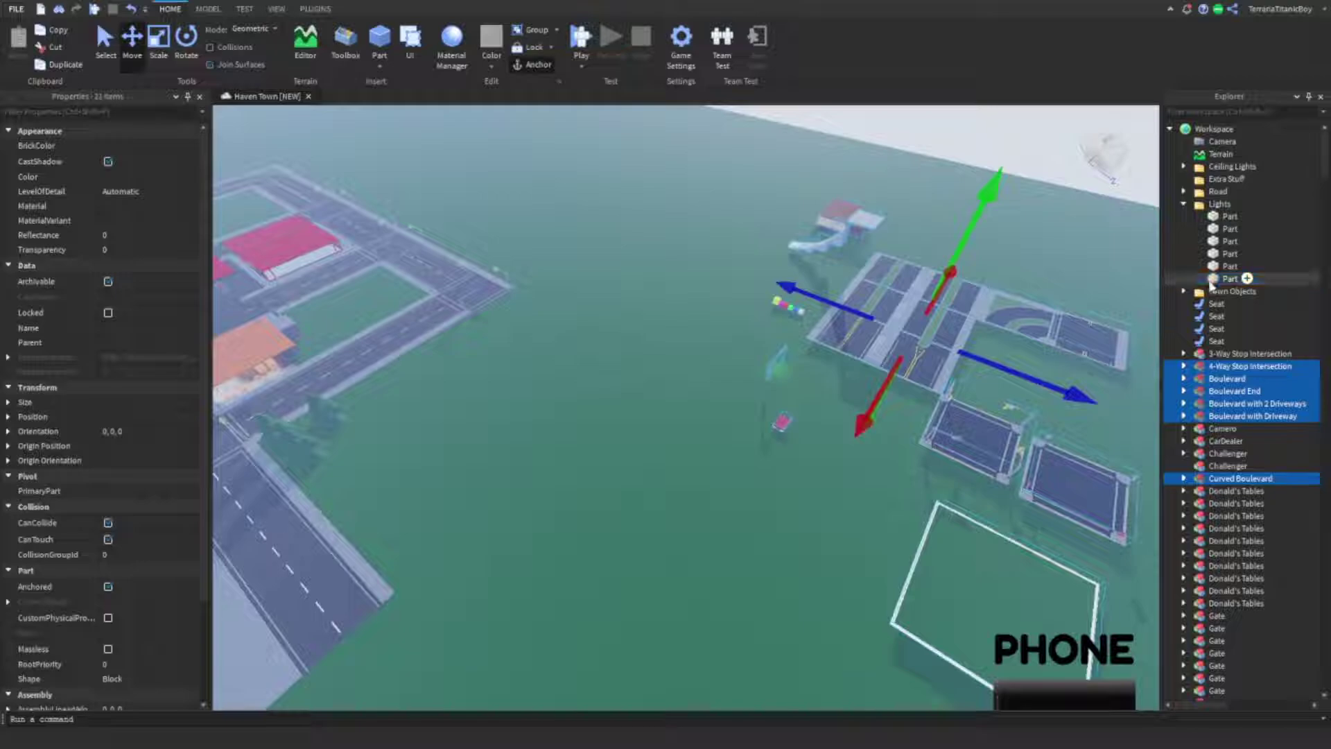
{"action": "left_click", "coordinate": [1213, 279], "text": "ctrl"}
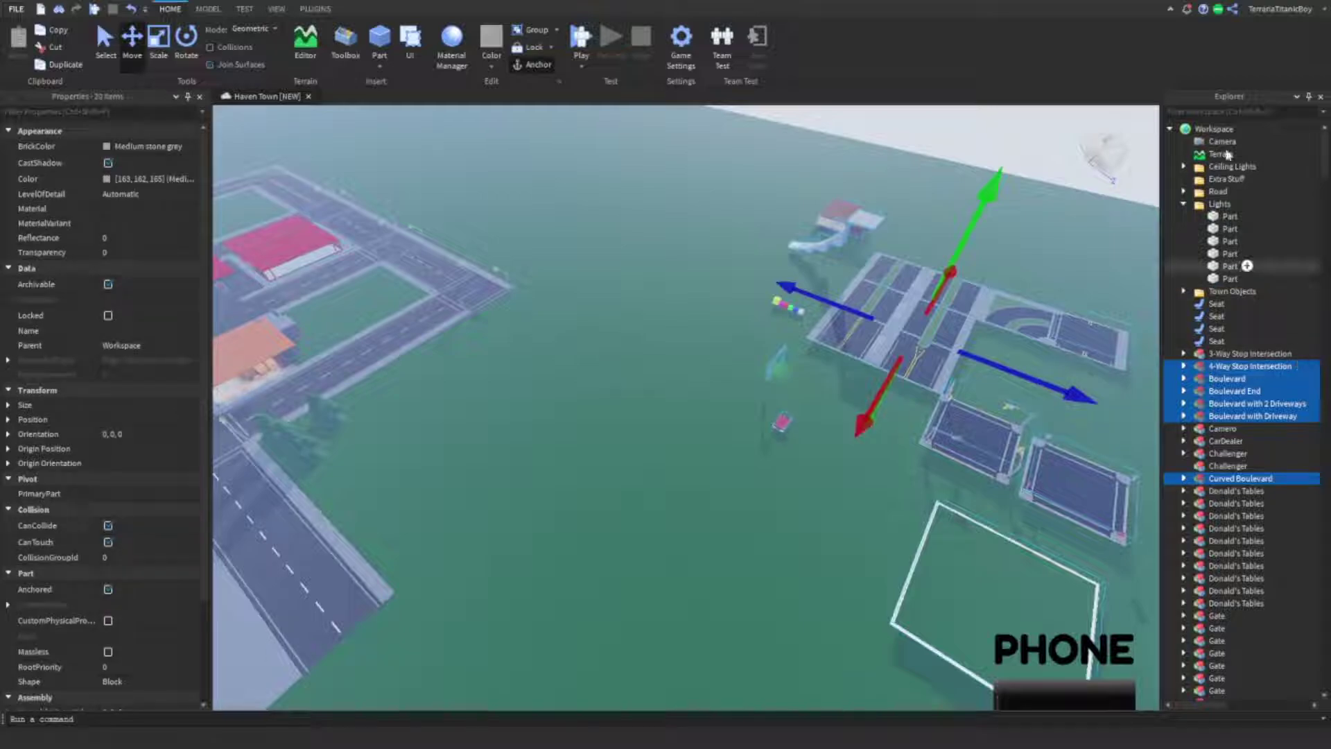
- Move the selected spare models into the Extra Stuff folder, then collapse the Lights and Extra Stuff folders
{"action": "left_click_drag", "start_coordinate": [1214, 378], "coordinate": [1197, 183]}
{"action": "left_click", "coordinate": [1183, 179]}
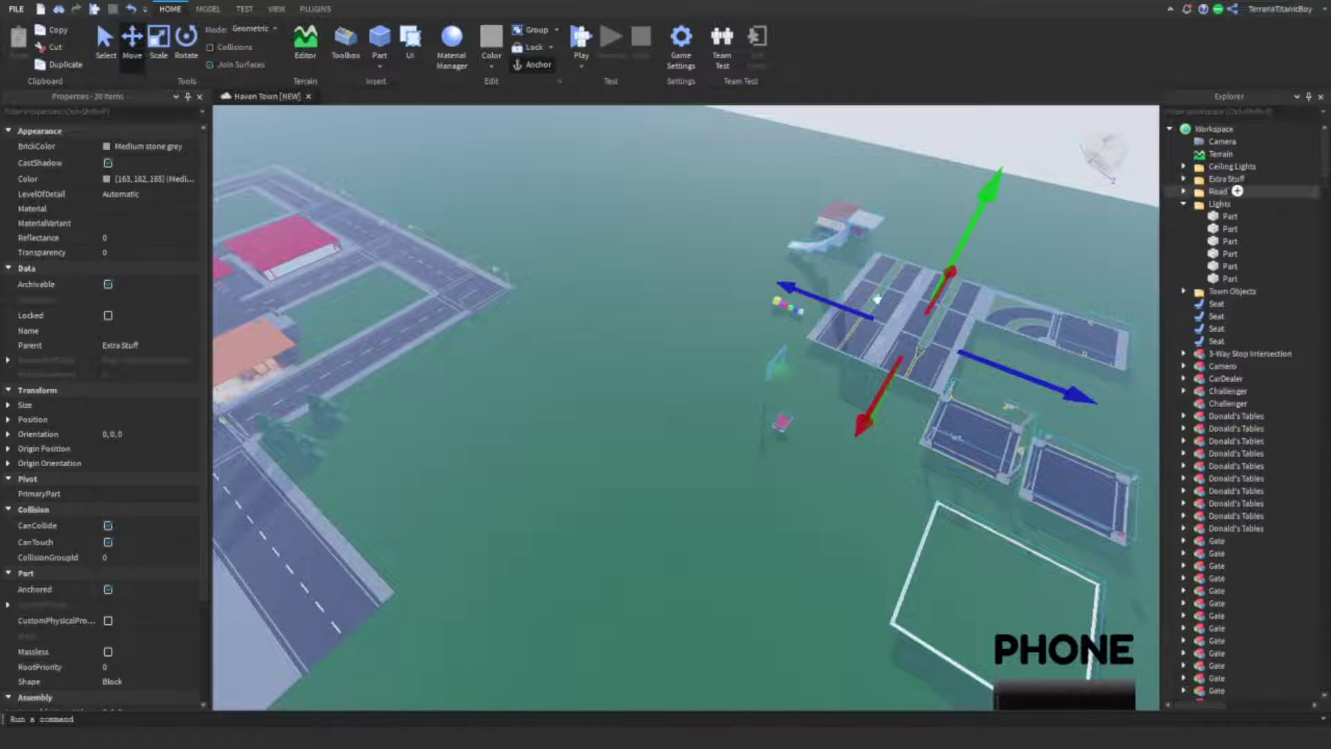
{"action": "left_click", "coordinate": [1183, 204]}
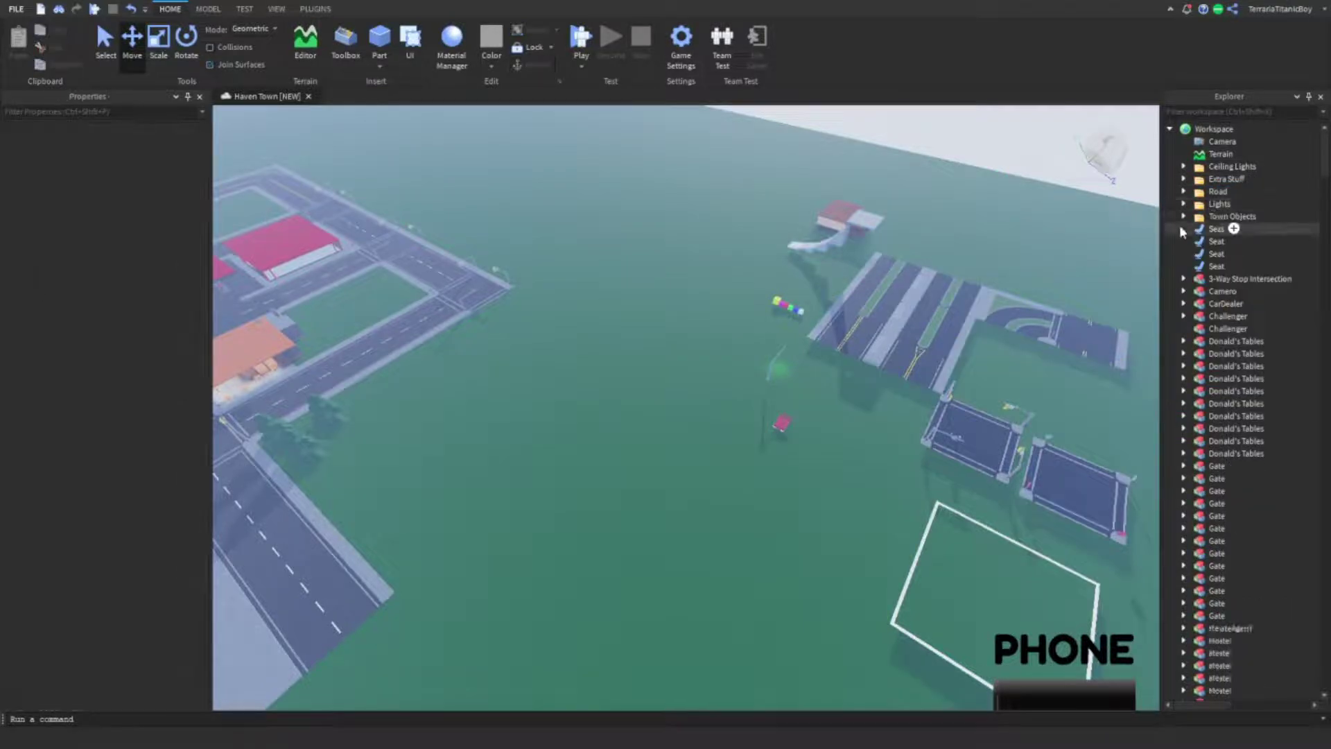
{"action": "left_click", "coordinate": [1183, 179]}
{"action": "left_click", "coordinate": [1184, 178]}
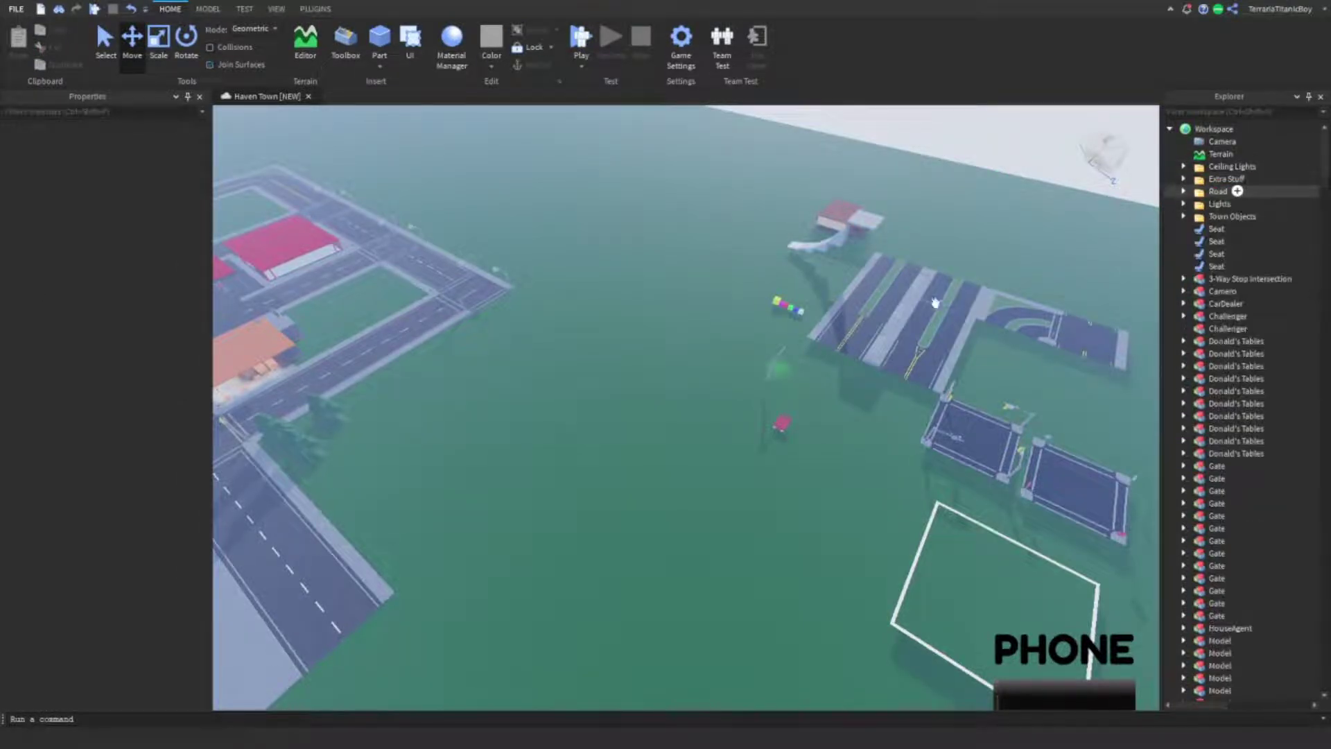
- Examine the spare models outside the town, including Plot1, and the contents of the Extra Stuff folder
{"action": "right_click_drag", "start_coordinate": [933, 300], "coordinate": [838, 472]}
{"action": "key", "text": "s"}
{"action": "right_click_drag", "start_coordinate": [689, 475], "coordinate": [836, 399]}
{"action": "scroll", "coordinate": [837, 402], "scroll_direction": "down", "scroll_amount": 5}
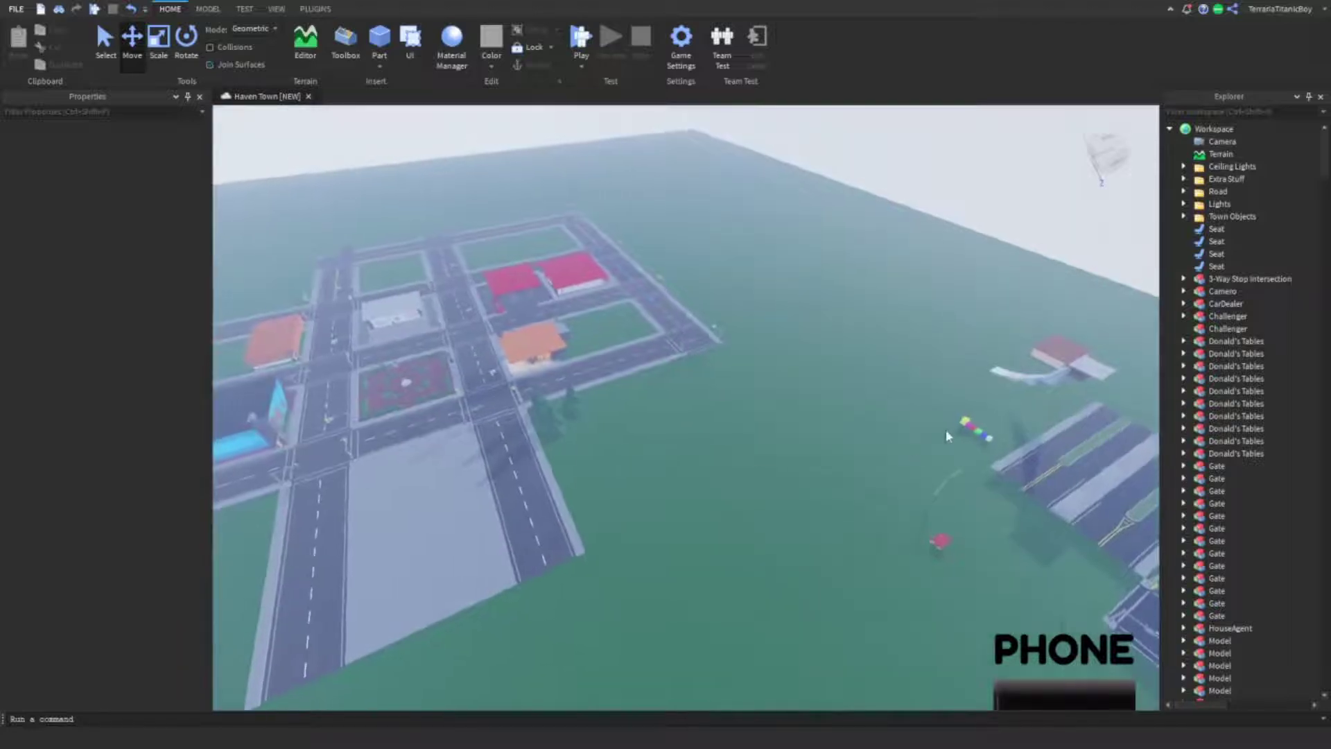
{"action": "scroll", "coordinate": [812, 446], "scroll_direction": "up", "scroll_amount": 4}
{"action": "right_click_drag", "start_coordinate": [814, 440], "coordinate": [786, 434]}
{"action": "scroll", "coordinate": [792, 421], "scroll_direction": "up", "scroll_amount": 3}
{"action": "scroll", "coordinate": [786, 434], "scroll_direction": "up", "scroll_amount": 3}
{"action": "right_click_drag", "start_coordinate": [783, 372], "coordinate": [839, 377]}
{"action": "left_click", "coordinate": [971, 232]}
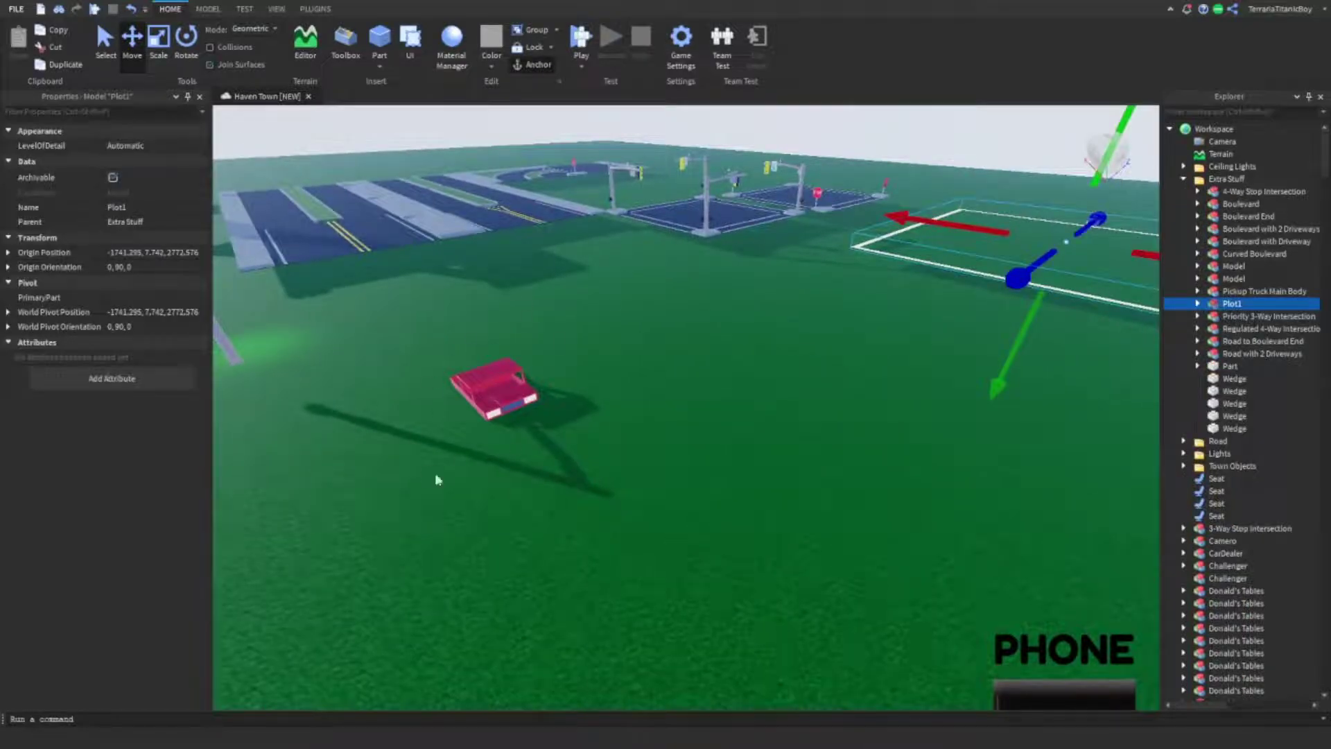
{"action": "right_click_drag", "start_coordinate": [437, 479], "coordinate": [963, 390]}
{"action": "scroll", "coordinate": [985, 374], "scroll_direction": "up", "scroll_amount": 3}
{"action": "scroll", "coordinate": [1018, 335], "scroll_direction": "down", "scroll_amount": 3}
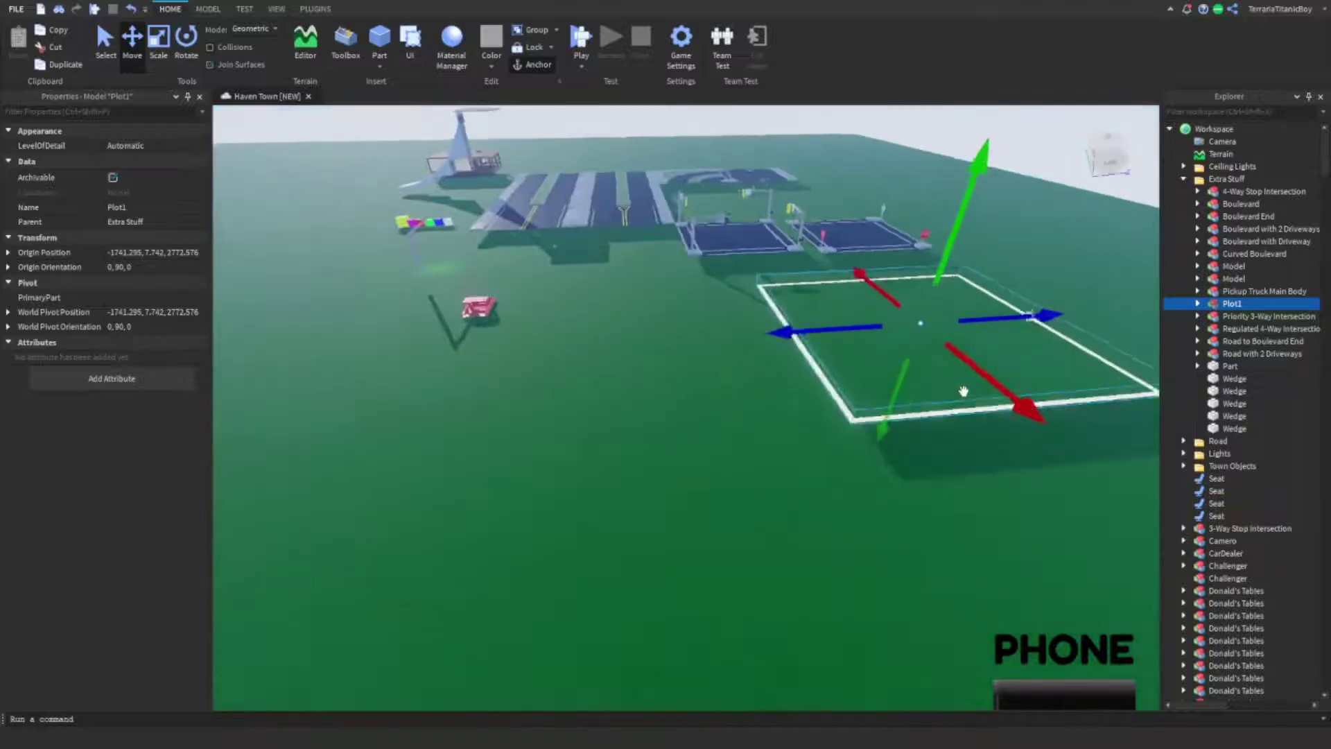
{"action": "key", "text": "s"}
{"action": "key", "text": "d"}
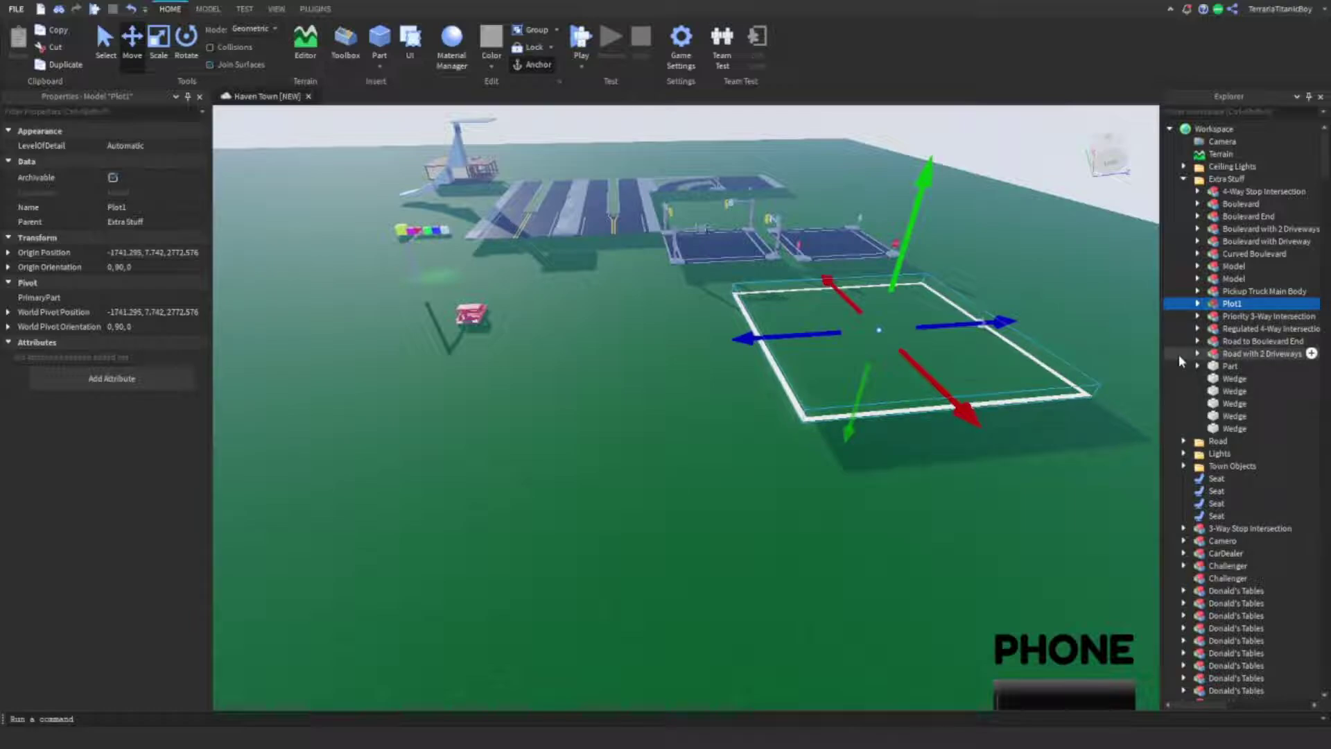
{"action": "left_click", "coordinate": [984, 437]}
{"action": "left_click", "coordinate": [1182, 180]}
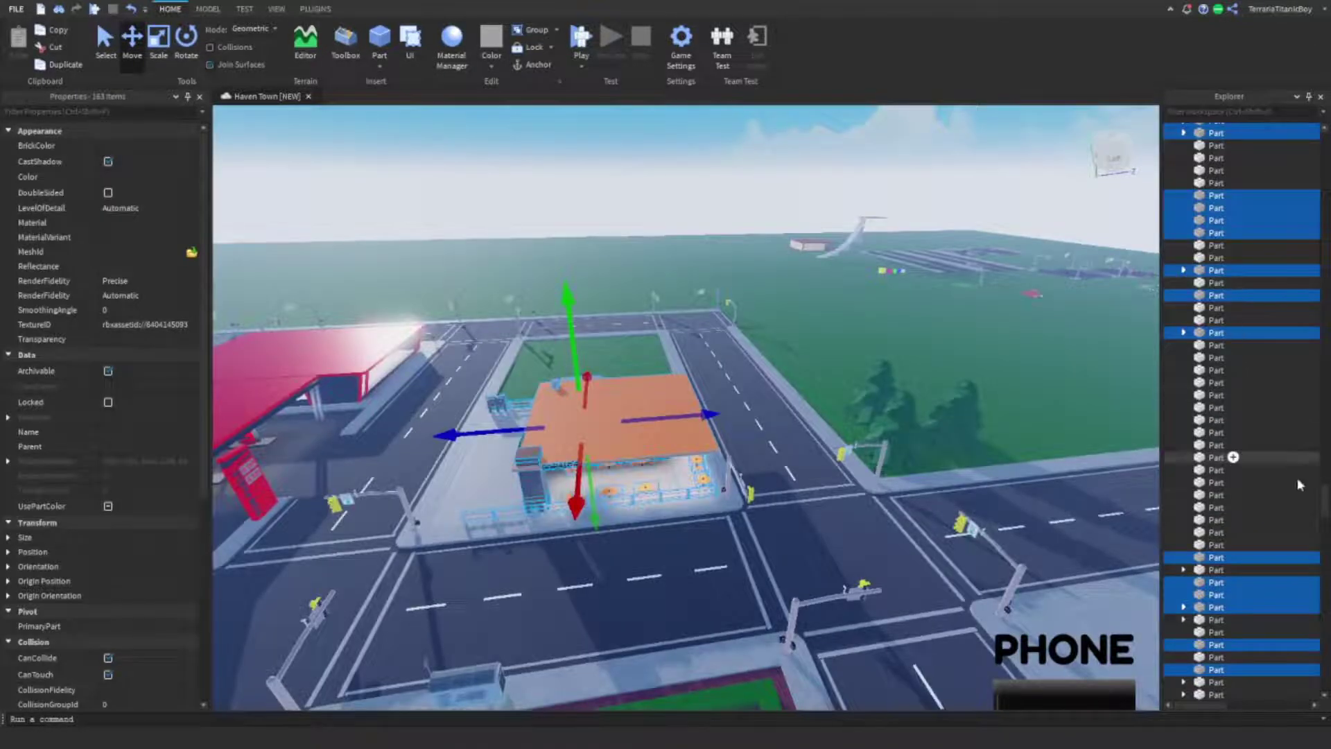
- Look through the Workspace list for the selected parts of the orange-roofed restaurant and the remaining models
{"action": "scroll", "coordinate": [1296, 486], "scroll_direction": "up", "scroll_amount": 15}
{"action": "scroll", "coordinate": [1241, 416], "scroll_direction": "up", "scroll_amount": 15}
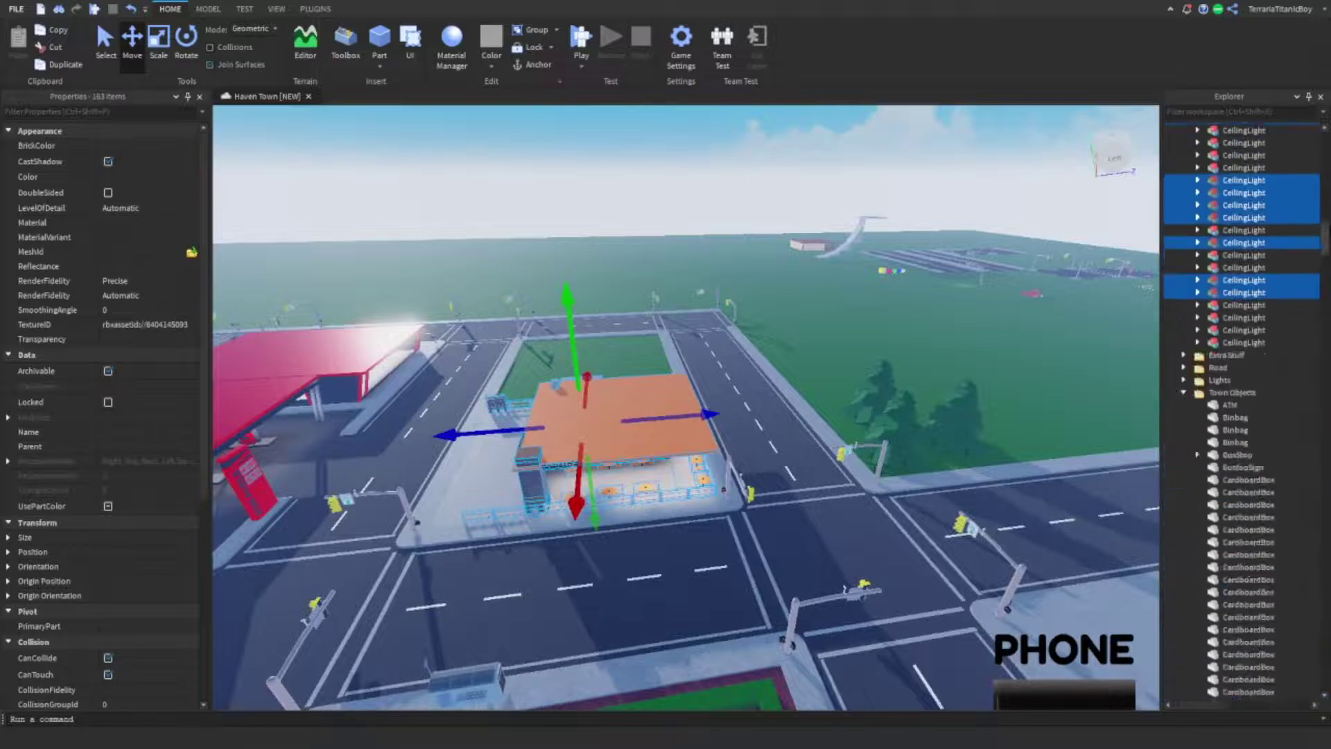
{"action": "left_click_drag", "start_coordinate": [1327, 141], "coordinate": [1327, 225]}
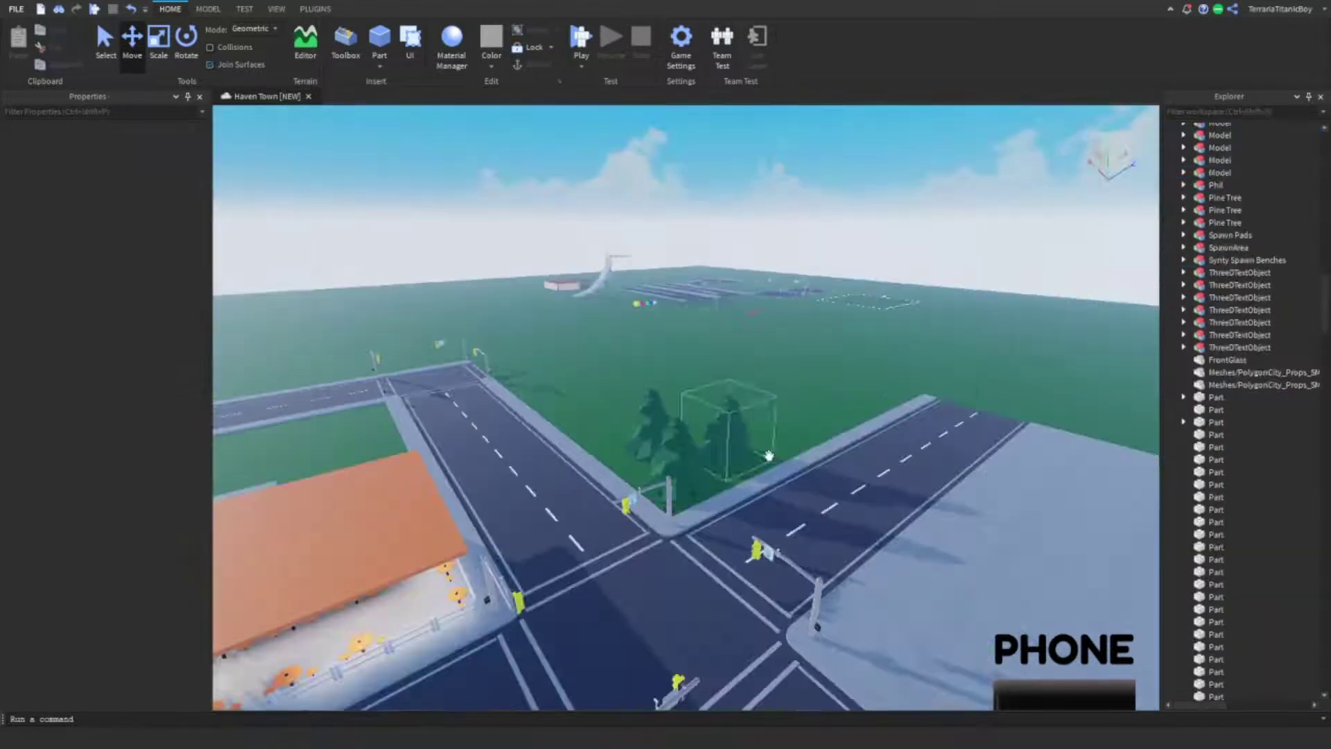
- Select the three pine trees on the grass beside the road corner
{"action": "right_click_drag", "start_coordinate": [830, 393], "coordinate": [827, 393]}
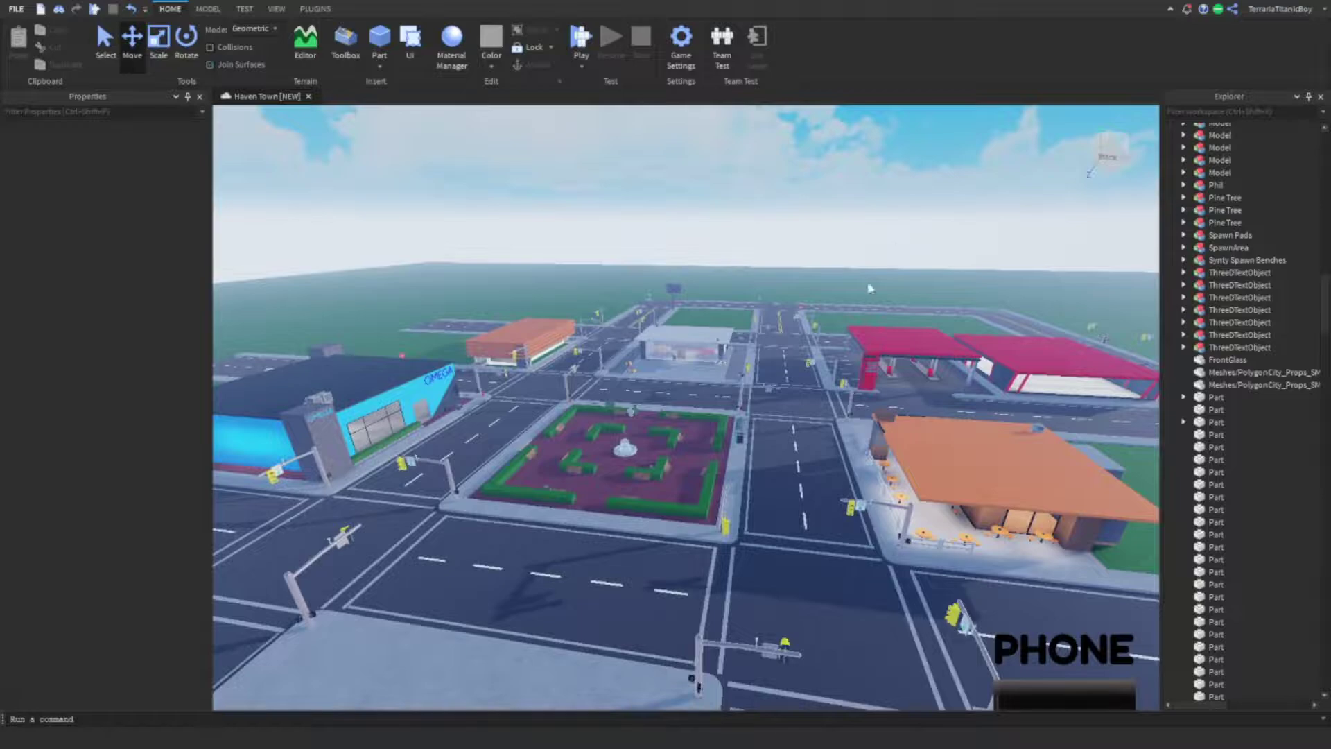
{"action": "right_click_drag", "start_coordinate": [846, 389], "coordinate": [742, 485]}
{"action": "left_click", "coordinate": [720, 477]}
{"action": "left_click", "coordinate": [660, 386], "text": "ctrl"}
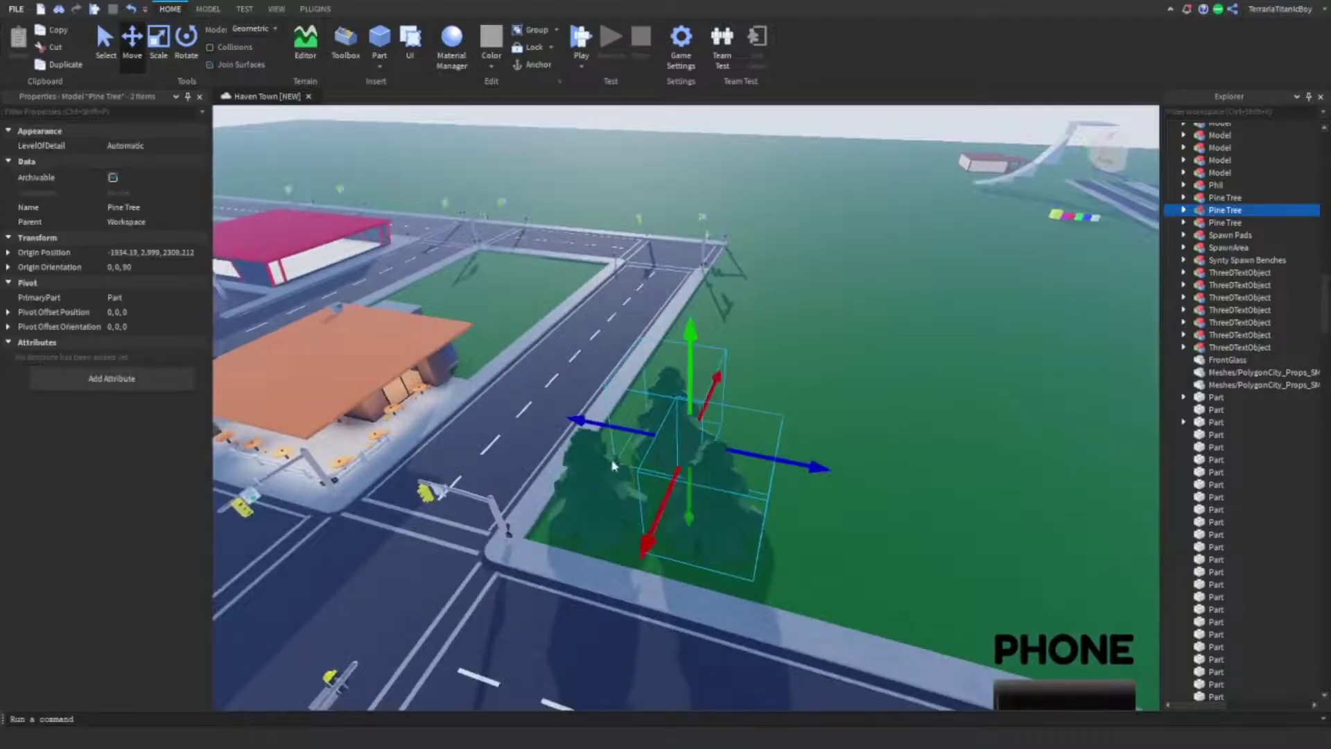
{"action": "left_click", "coordinate": [585, 475], "text": "ctrl"}
{"action": "right_click_drag", "start_coordinate": [818, 434], "coordinate": [762, 433]}
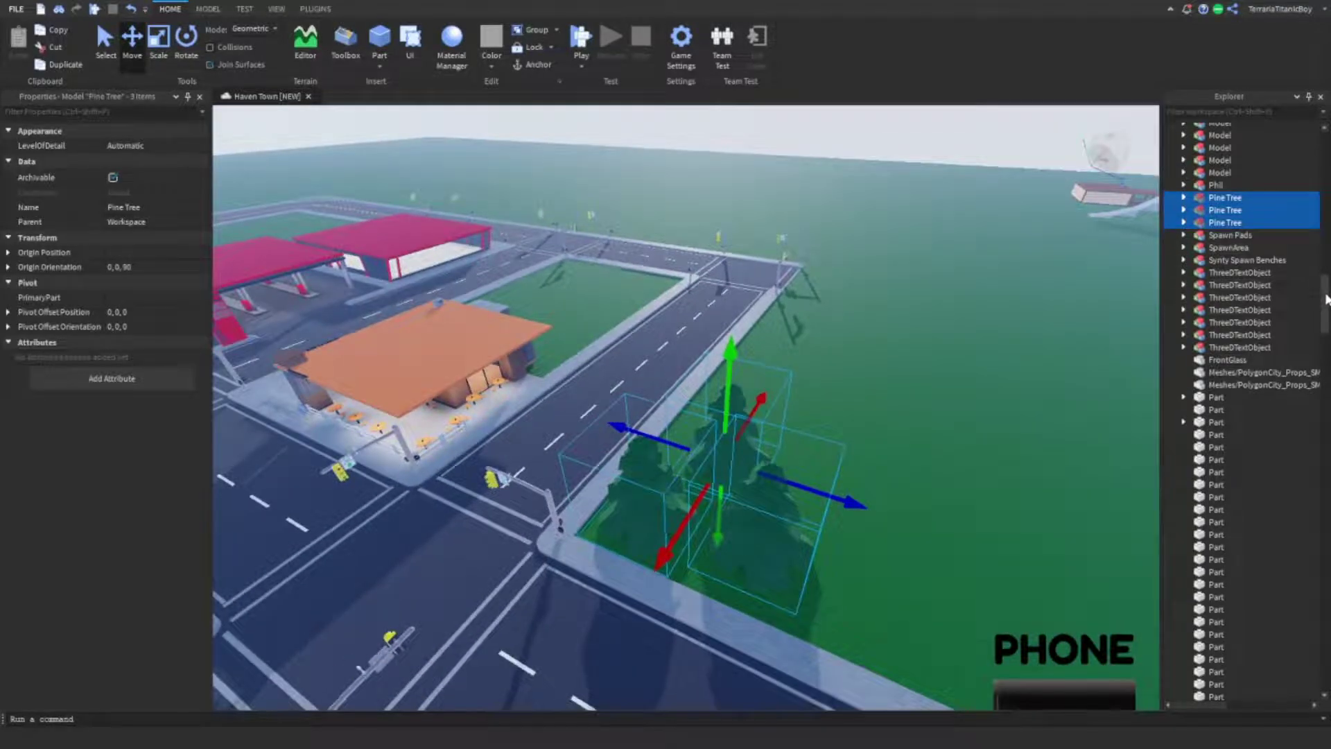
- Add a new folder under Workspace and name it Trees
{"action": "left_click_drag", "start_coordinate": [1324, 298], "coordinate": [1325, 78]}
{"action": "left_click", "coordinate": [1242, 129]}
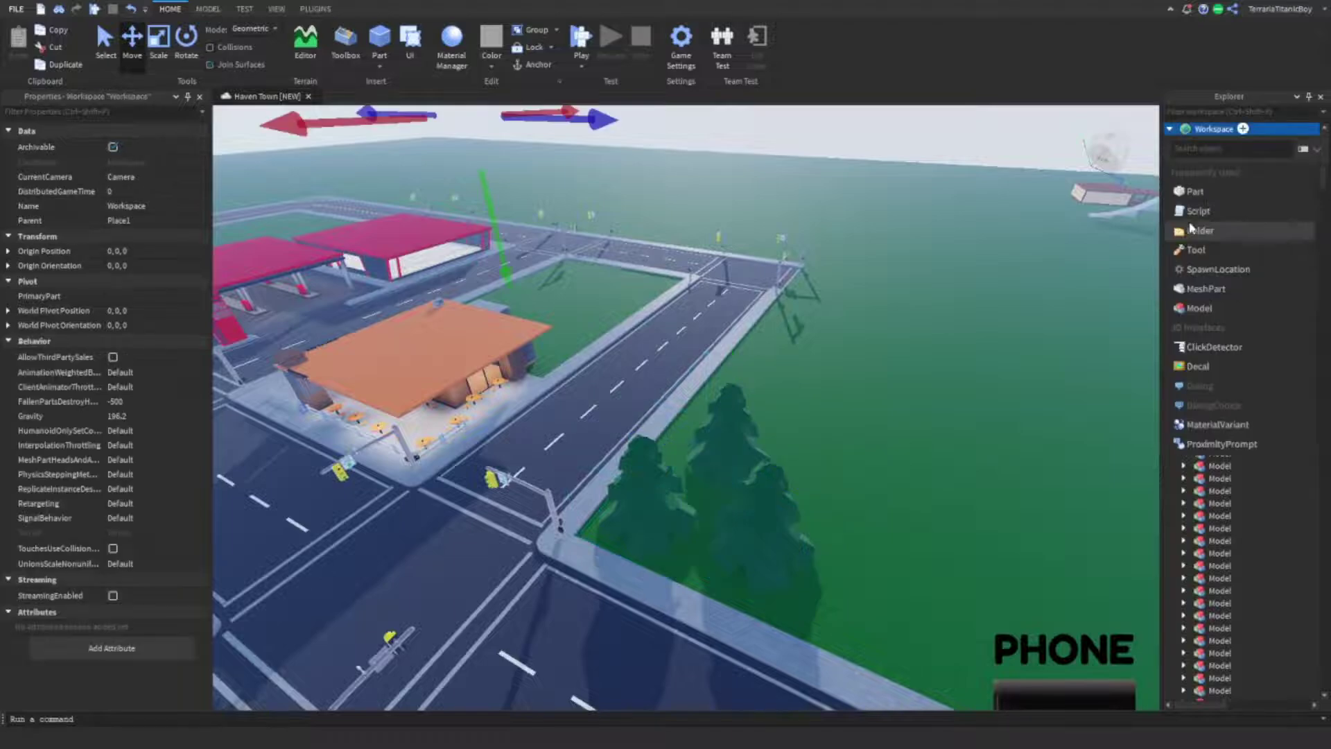
{"action": "left_click", "coordinate": [1204, 230]}
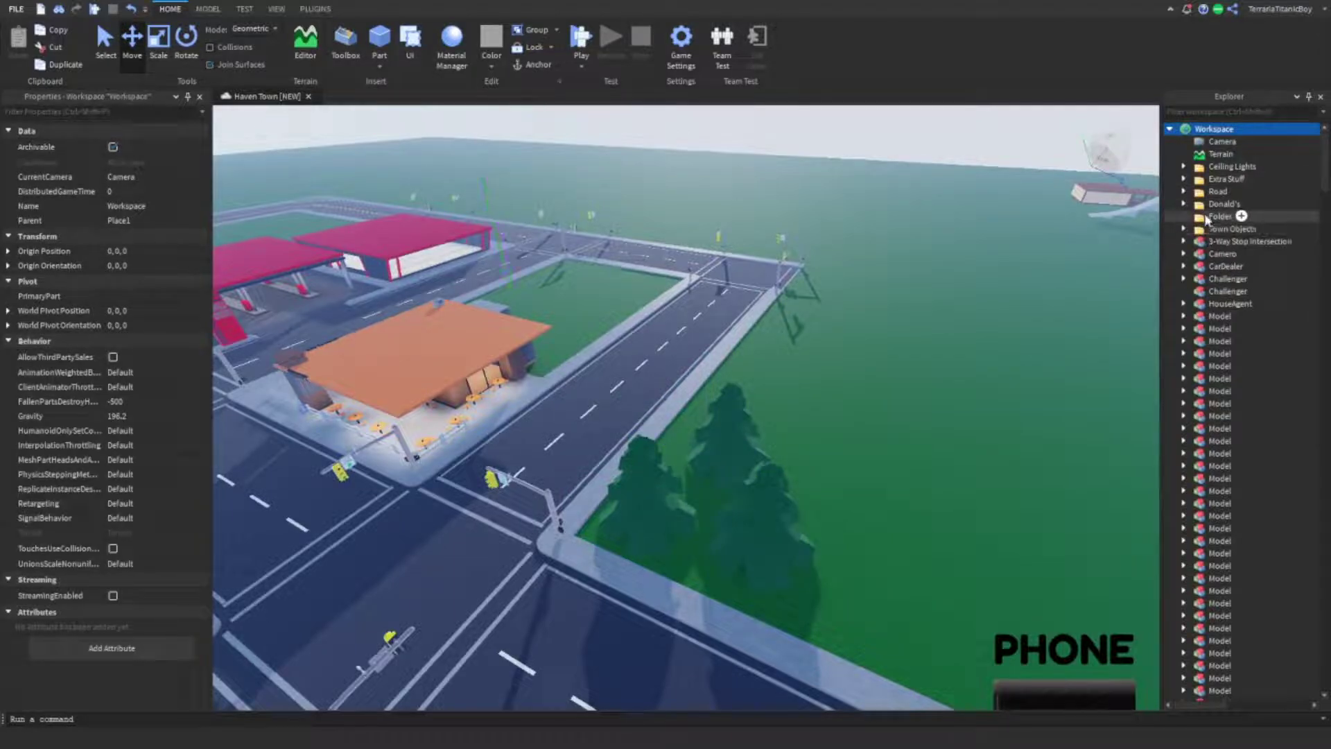
{"action": "left_click", "coordinate": [118, 176]}
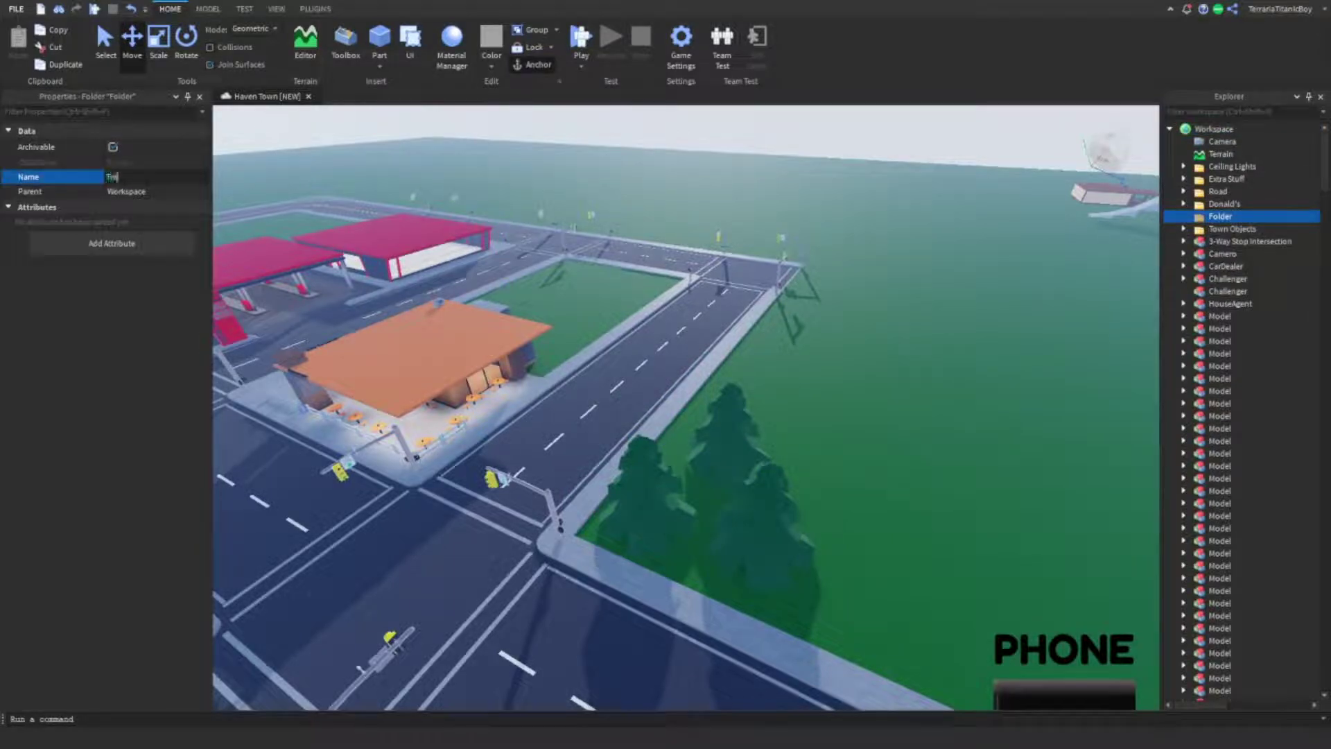
{"action": "type", "text": "Trees"}
{"action": "key", "text": "Return"}
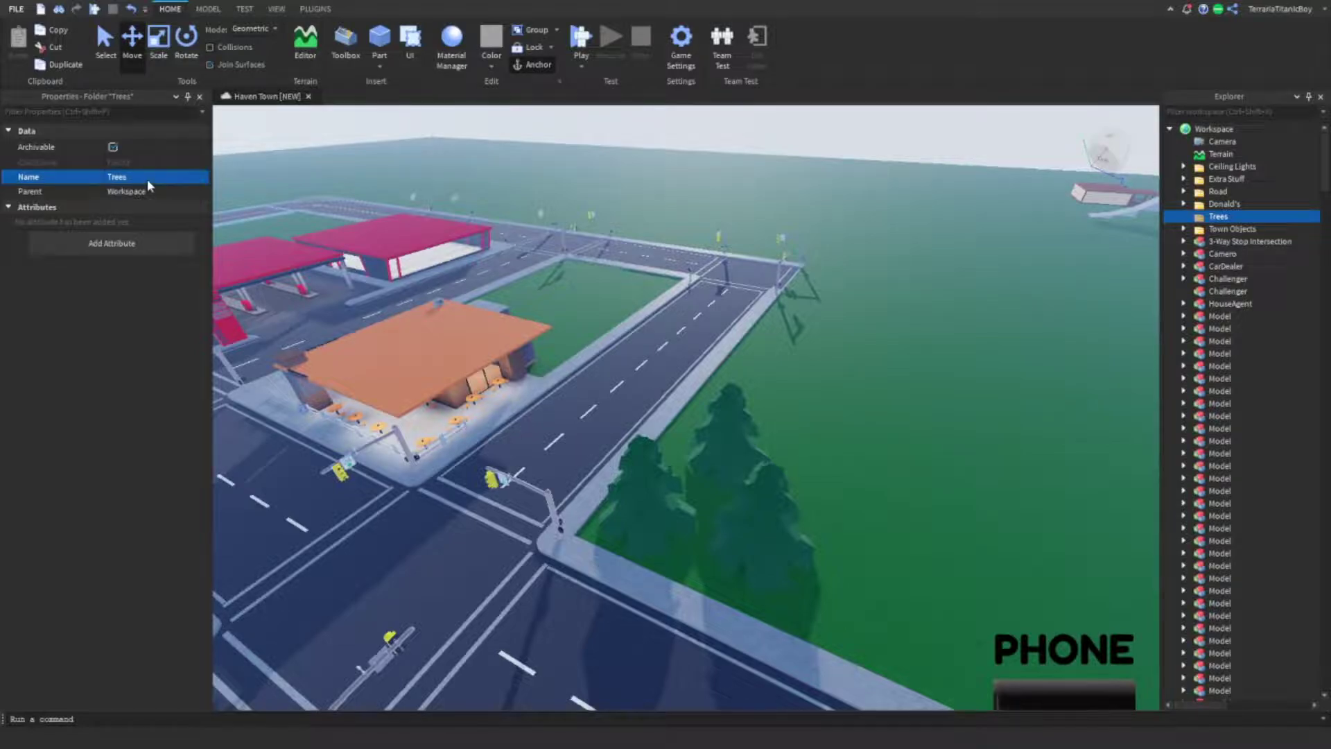
- Select all three Pine Tree models near the intersection and cut them out of Workspace
{"action": "left_click", "coordinate": [873, 430]}
{"action": "key", "text": "s"}
{"action": "right_click_drag", "start_coordinate": [872, 428], "coordinate": [873, 429]}
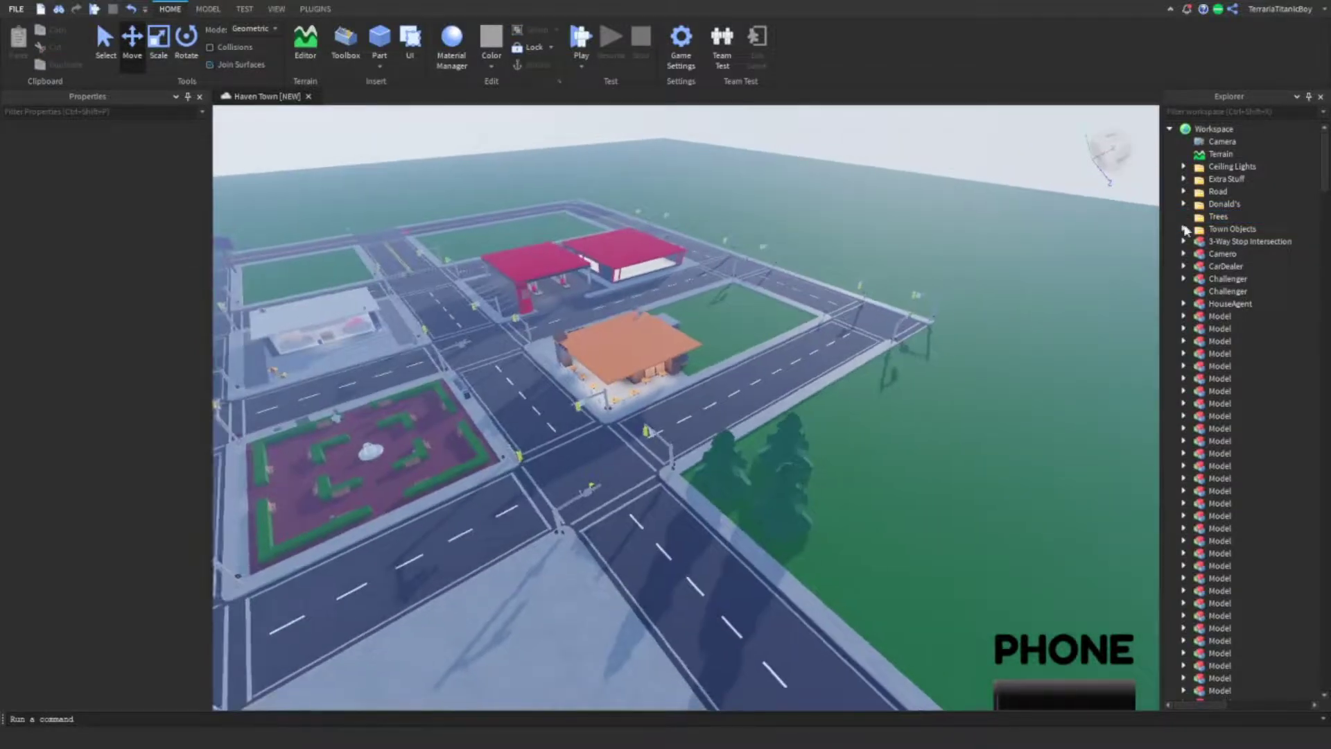
{"action": "left_click", "coordinate": [772, 433]}
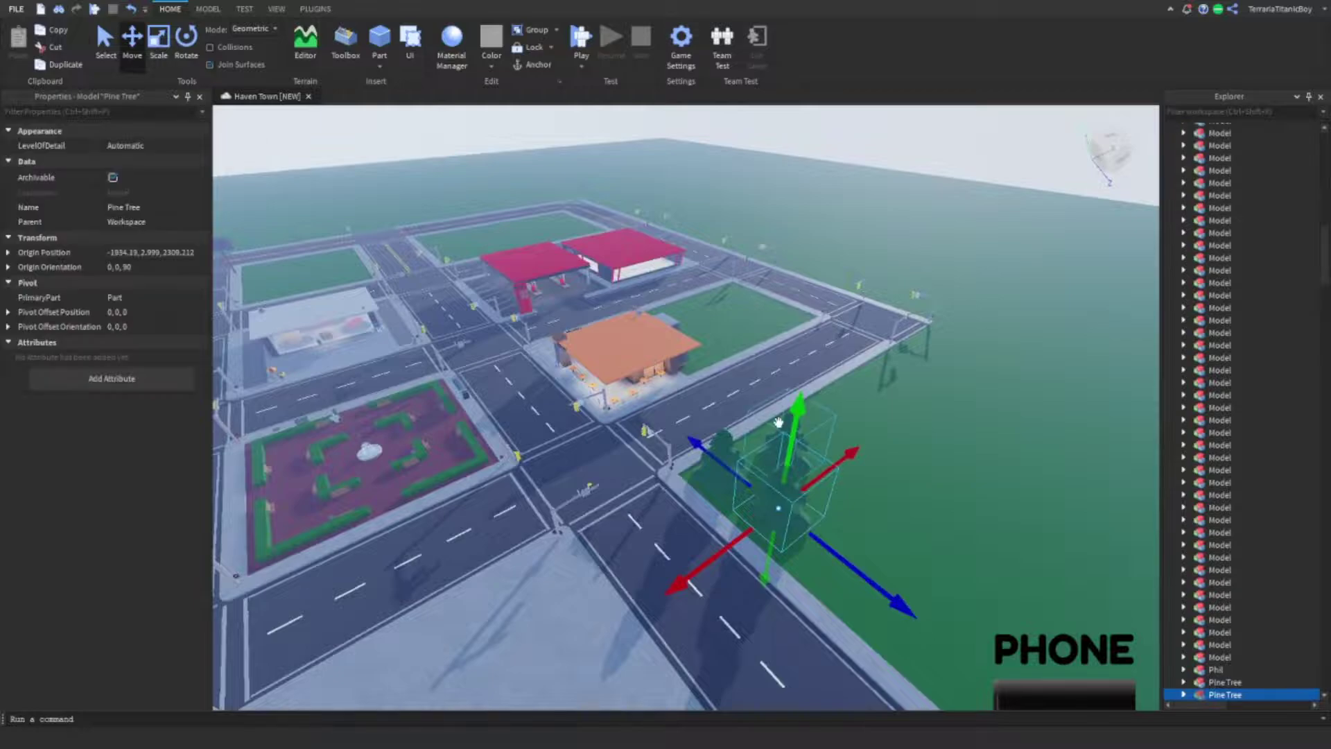
{"action": "scroll", "coordinate": [770, 433], "scroll_direction": "up", "scroll_amount": 5}
{"action": "left_click", "coordinate": [665, 482], "text": "ctrl"}
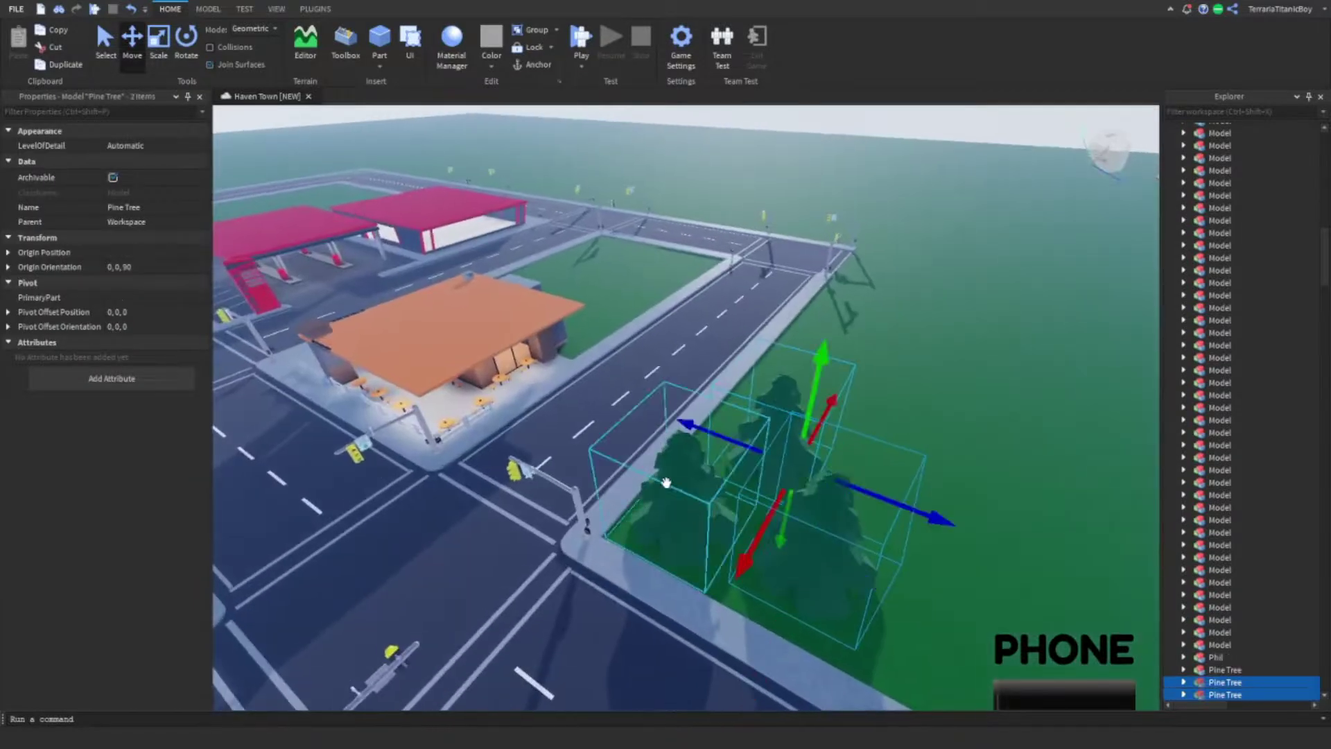
{"action": "left_click", "coordinate": [666, 481], "text": "ctrl"}
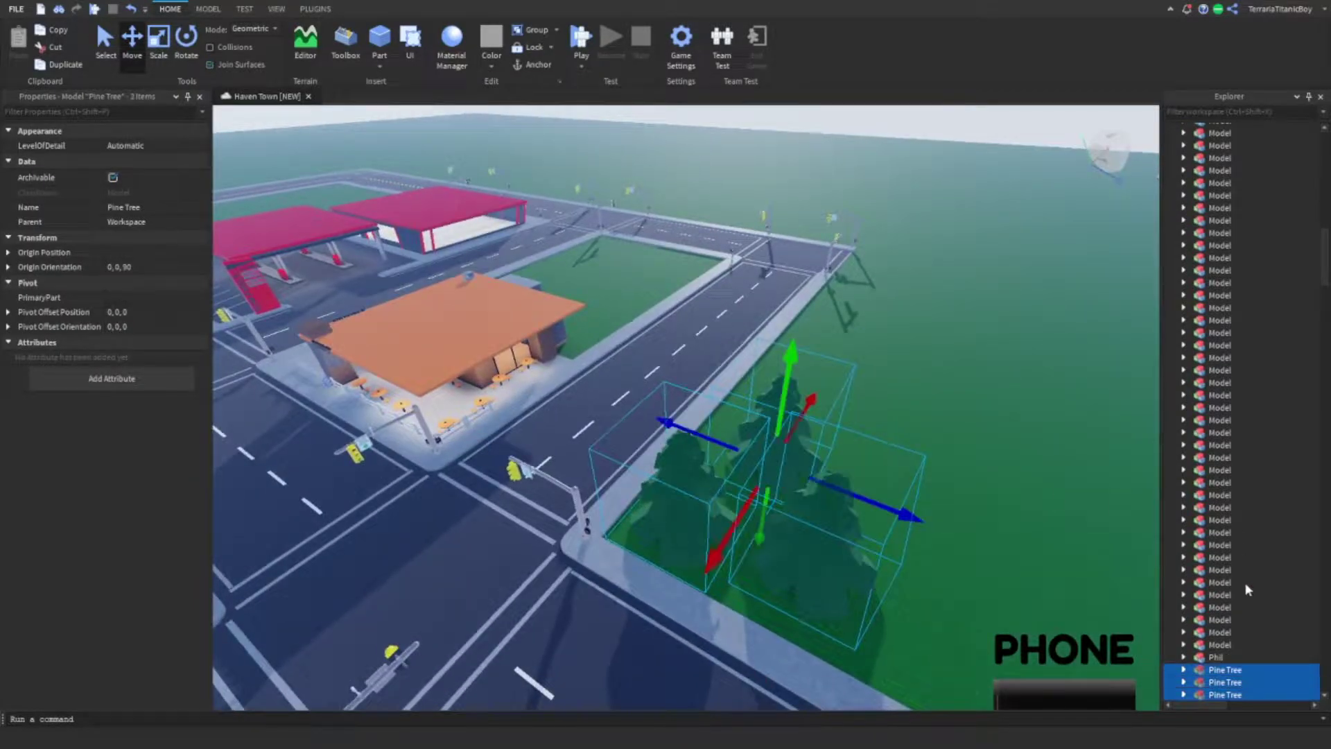
{"action": "right_click", "coordinate": [1220, 669]}
{"action": "left_click", "coordinate": [1188, 261]}
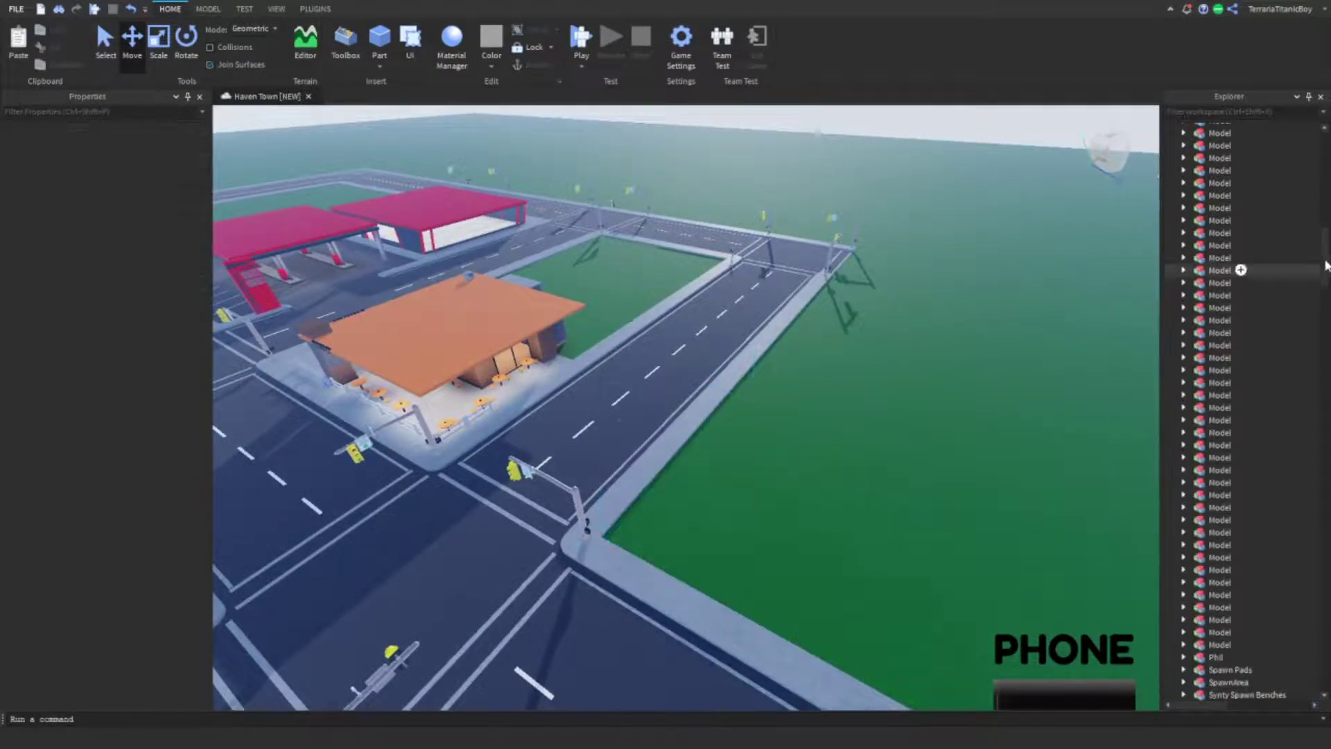
- Paste the cut pine trees into the Trees folder and collapse the folder
{"action": "scroll", "coordinate": [1241, 208], "scroll_direction": "up", "scroll_amount": 10}
{"action": "left_click", "coordinate": [1209, 217]}
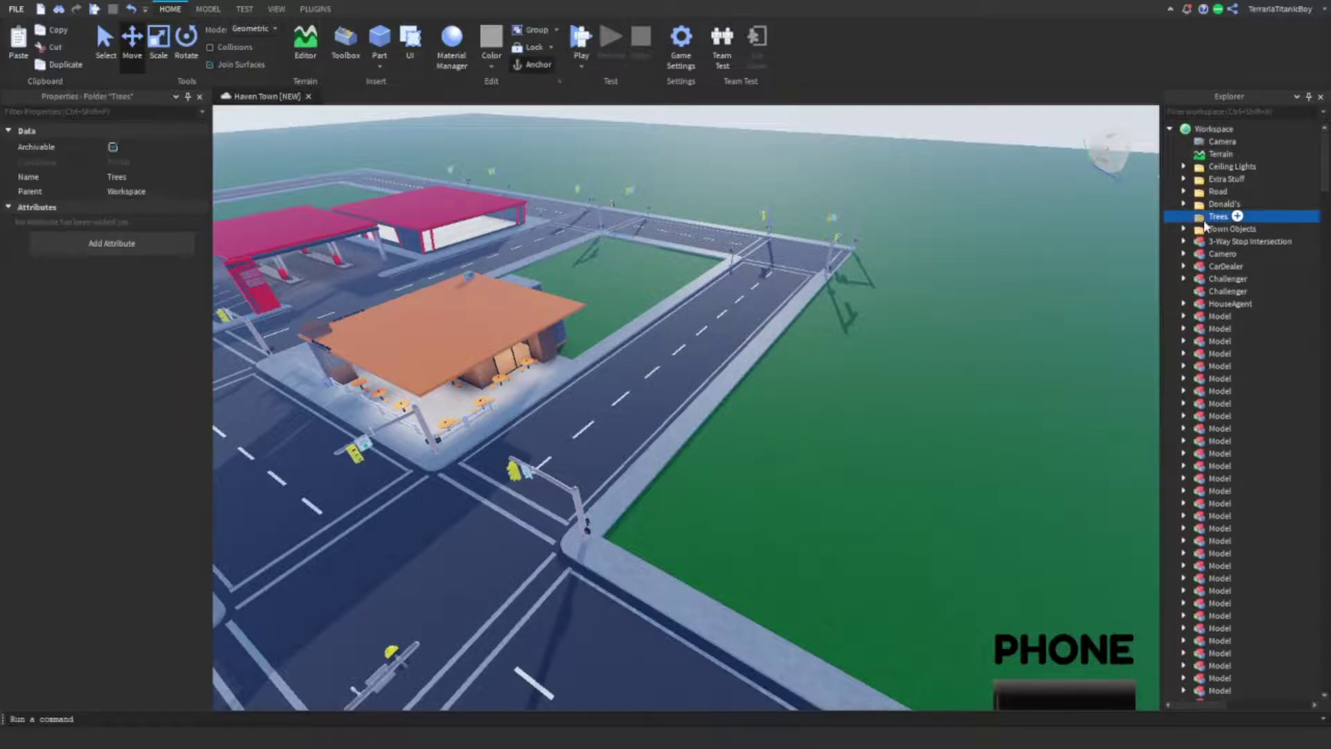
{"action": "right_click", "coordinate": [1210, 217]}
{"action": "left_click", "coordinate": [1166, 263]}
{"action": "left_click", "coordinate": [999, 306]}
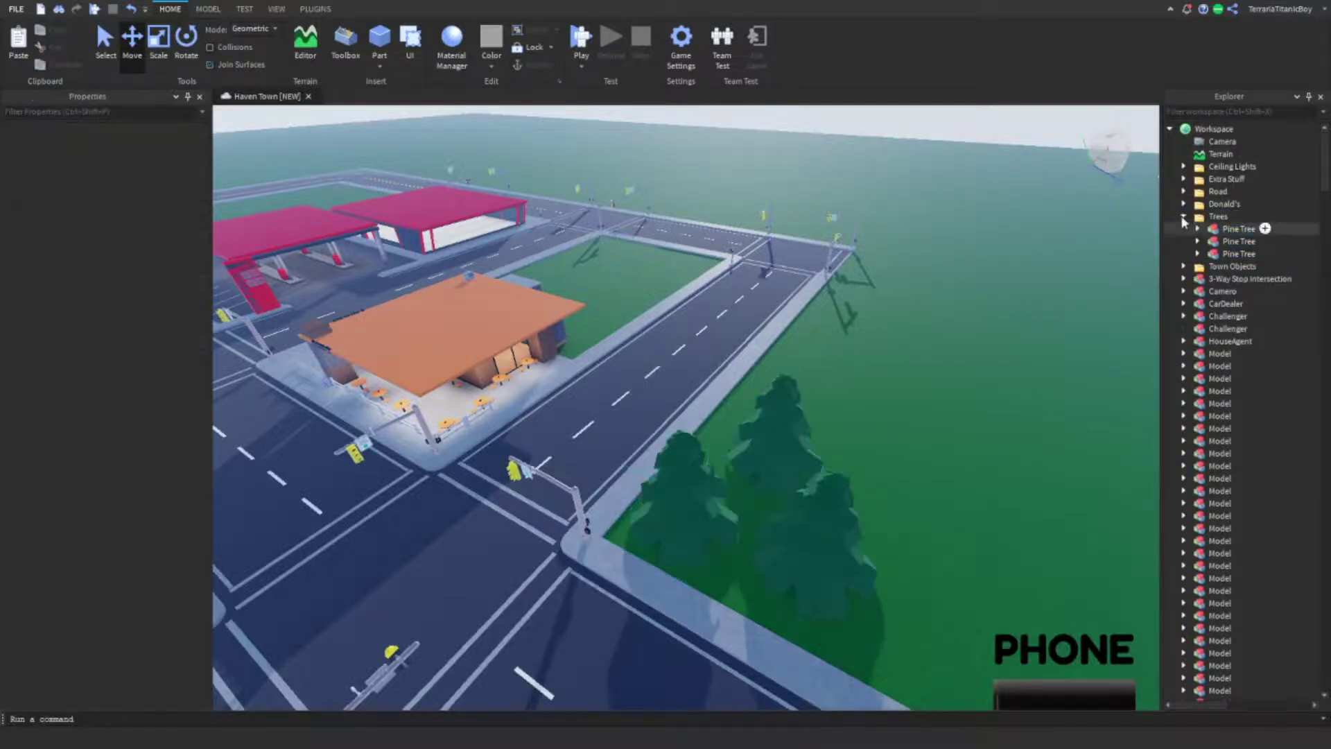
{"action": "left_click", "coordinate": [1183, 217]}
- Collapse the Workspace tree and look over the whole town from above
{"action": "right_click_drag", "start_coordinate": [987, 315], "coordinate": [745, 368]}
{"action": "scroll", "coordinate": [745, 367], "scroll_direction": "down", "scroll_amount": 5}
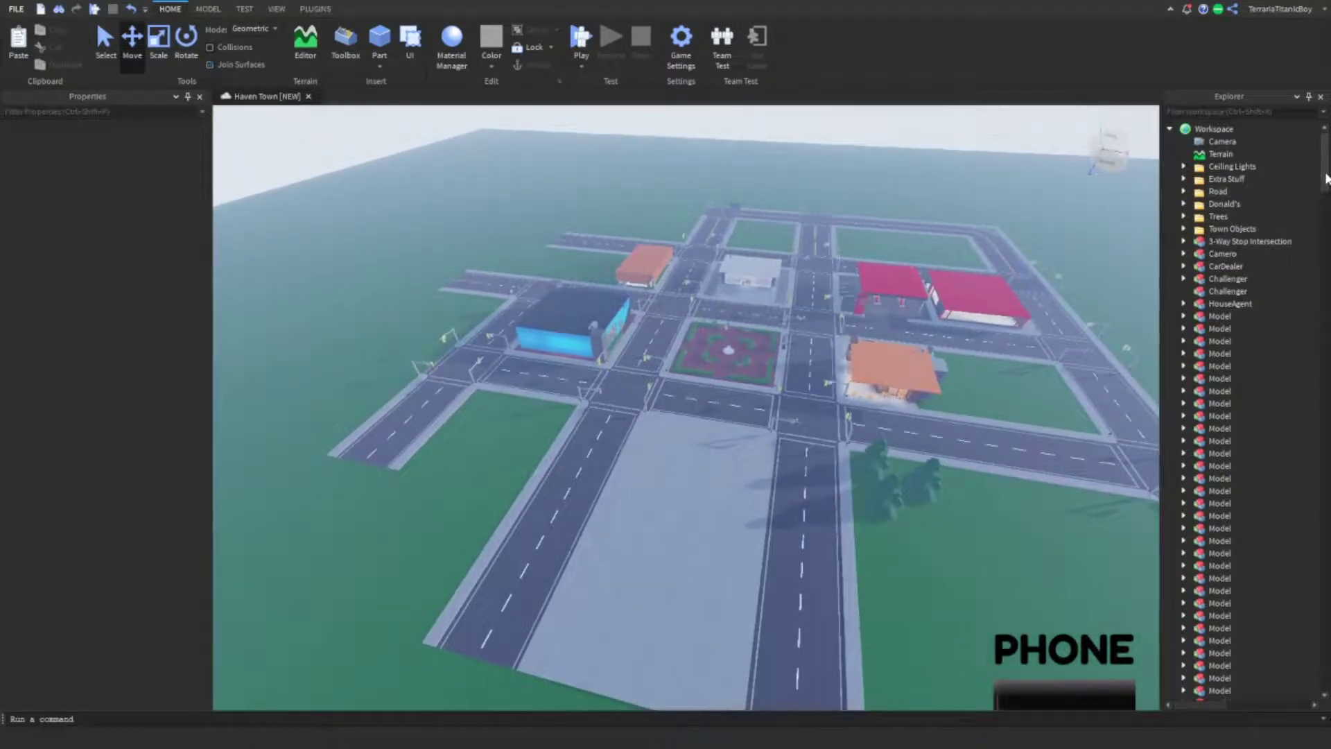
{"action": "mouse_move", "coordinate": [1326, 179]}
{"action": "left_mouse_down"}
{"action": "mouse_move", "coordinate": [1311, 363]}
{"action": "mouse_move", "coordinate": [1317, 712]}
{"action": "mouse_move", "coordinate": [1324, 159]}
{"action": "left_mouse_up"}
{"action": "left_click", "coordinate": [1170, 129]}
{"action": "mouse_move", "coordinate": [870, 354]}
{"action": "right_mouse_down"}
{"action": "mouse_move", "coordinate": [838, 330]}
{"action": "mouse_move", "coordinate": [870, 354]}
{"action": "right_mouse_up"}
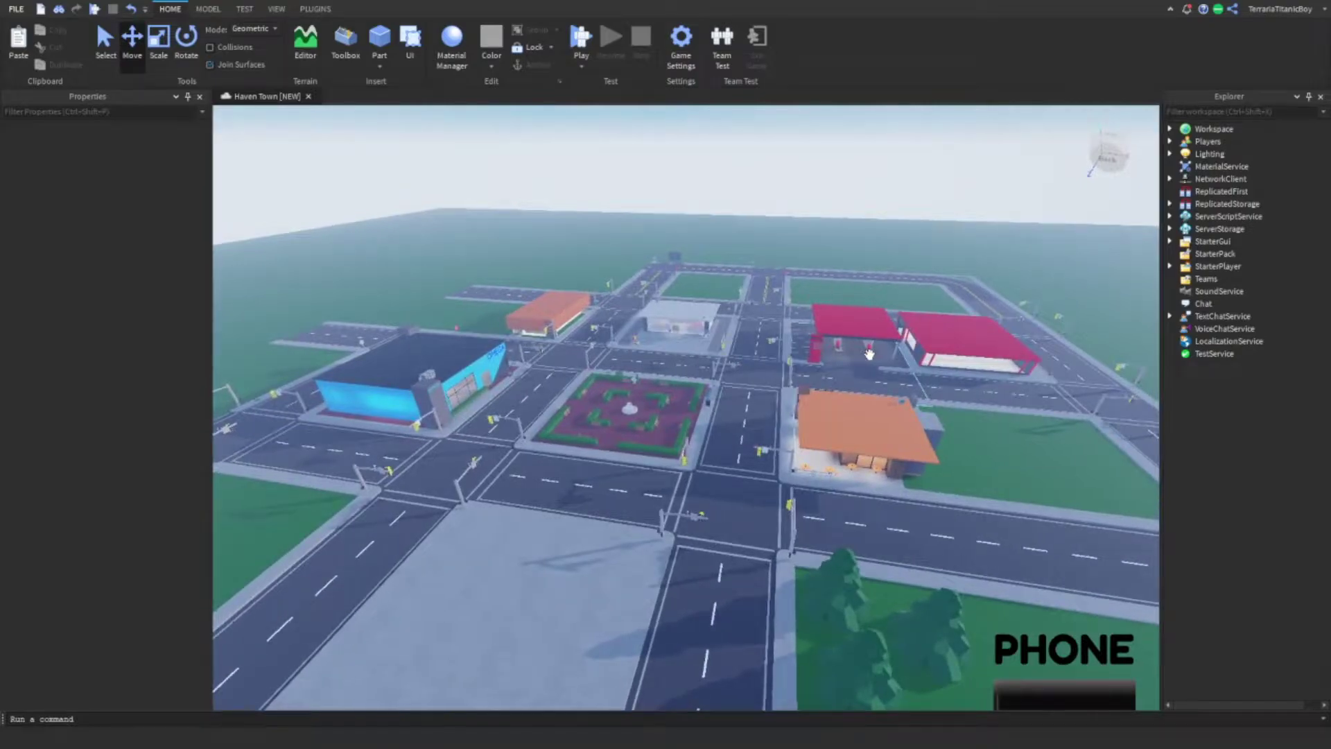